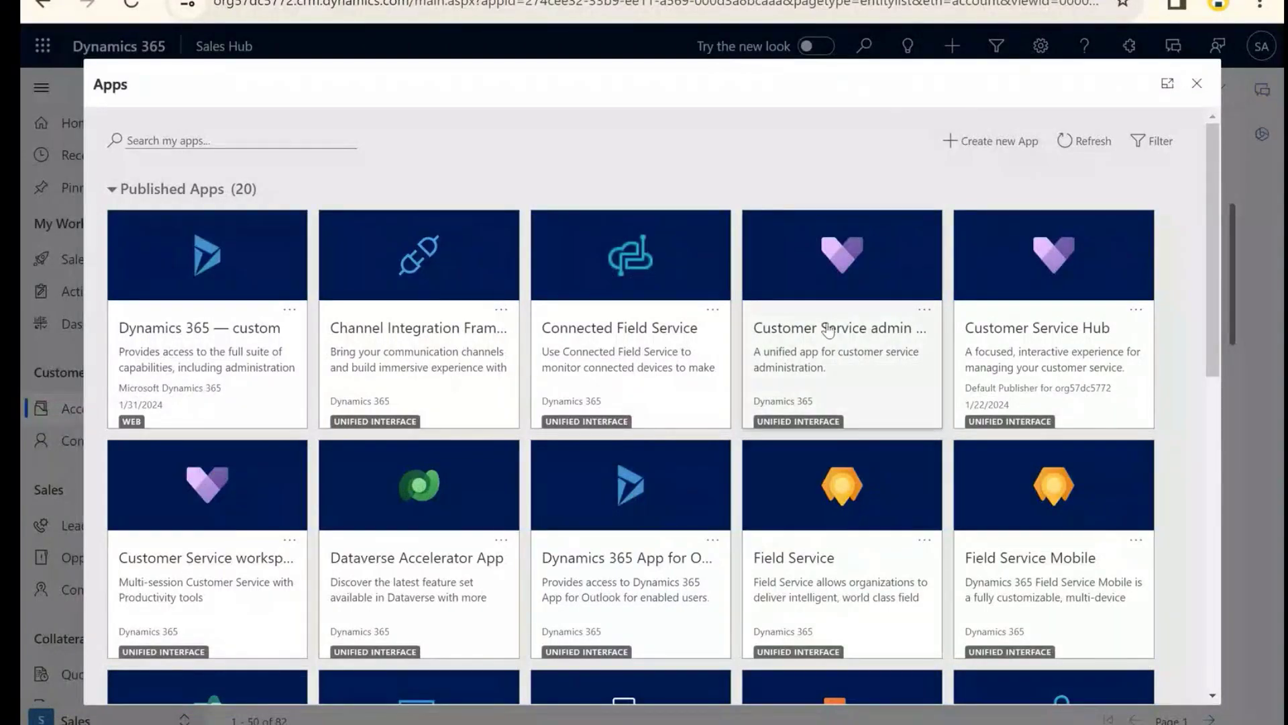
# Scroll down the list of published apps to the Sales Hub tile and open Sales Hub
pyautogui.scroll(-3, 875, 411)
pyautogui.scroll(-3, 875, 412)
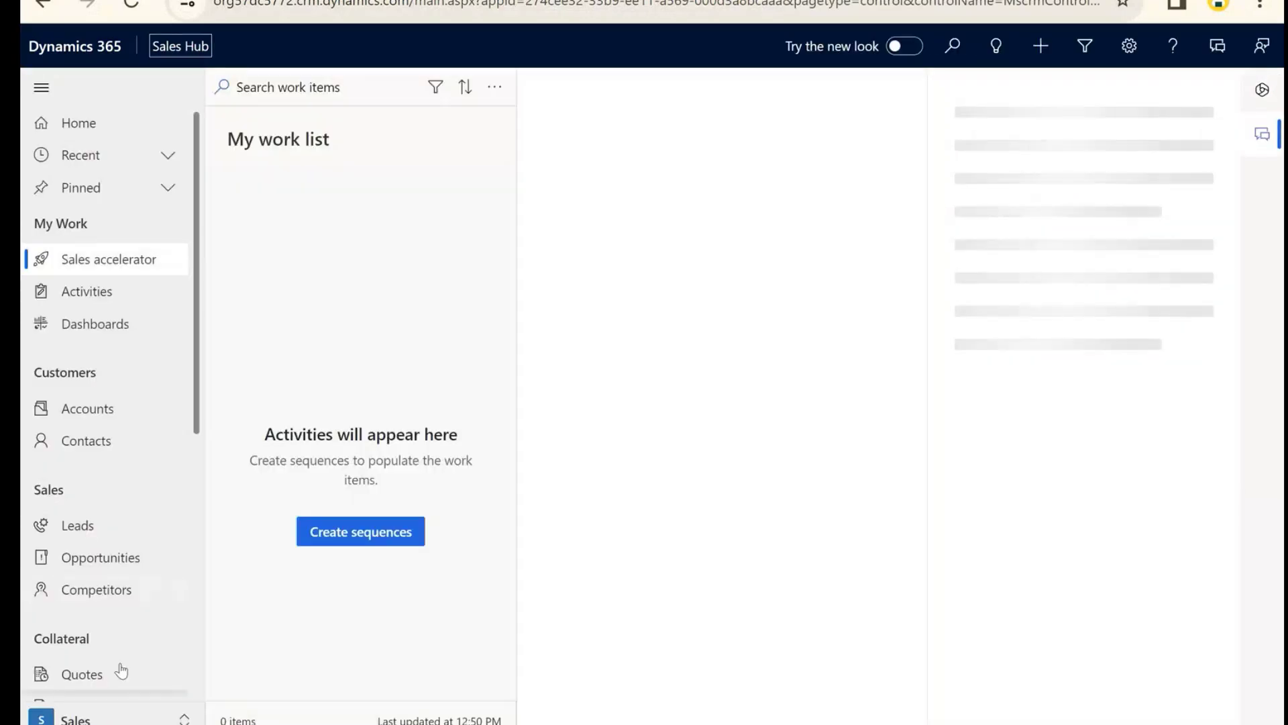
# Switch to the App Settings area, open Overview and scroll to Teams chat and channels
pyautogui.click(169, 717)
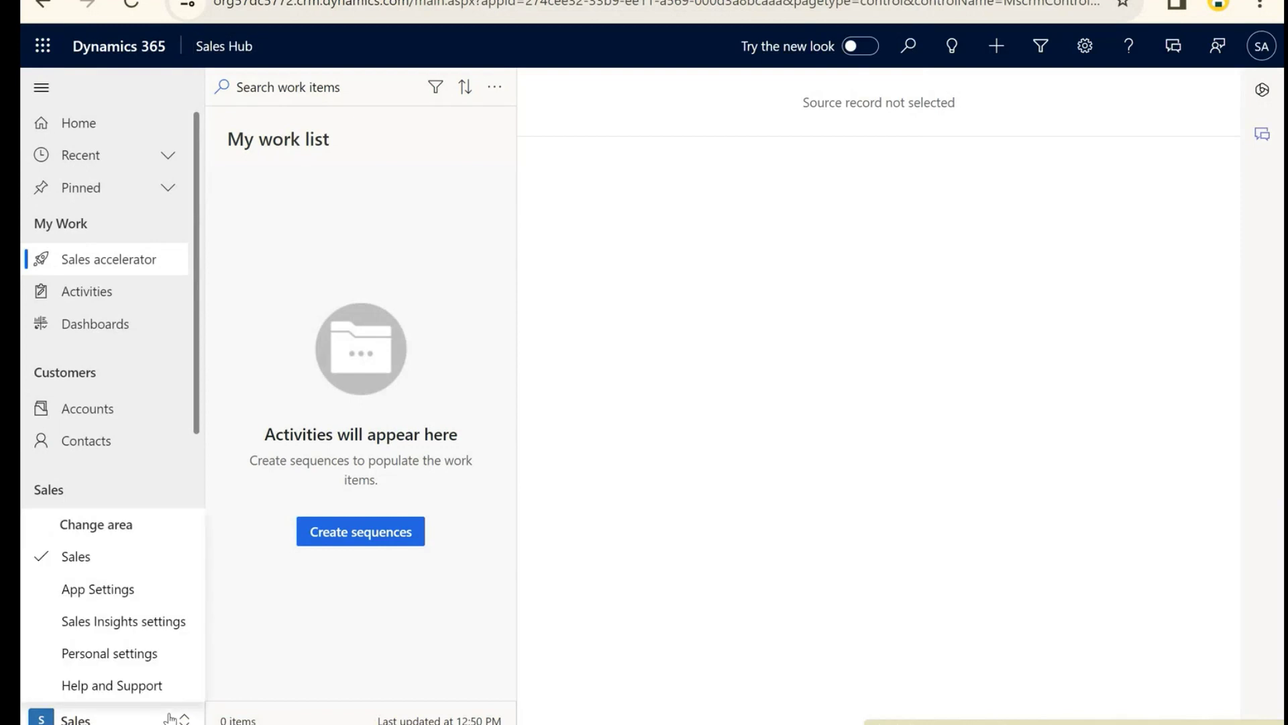
pyautogui.click(145, 592)
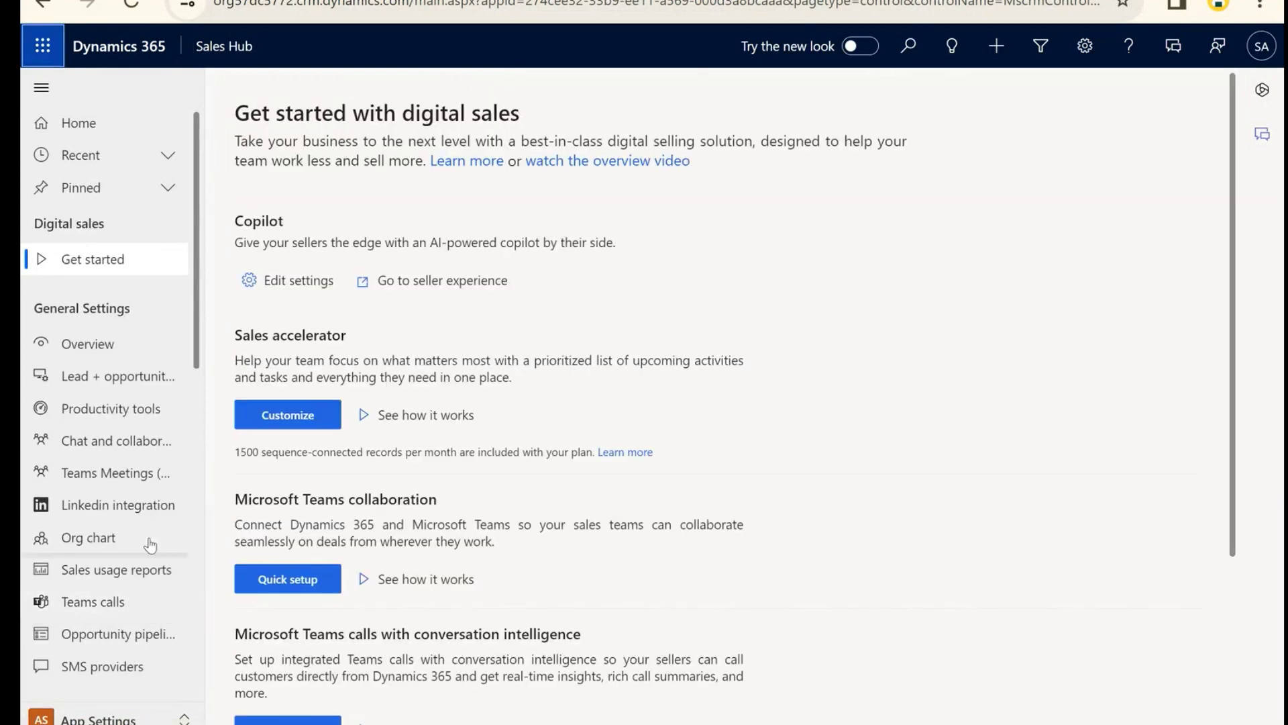
pyautogui.click(124, 348)
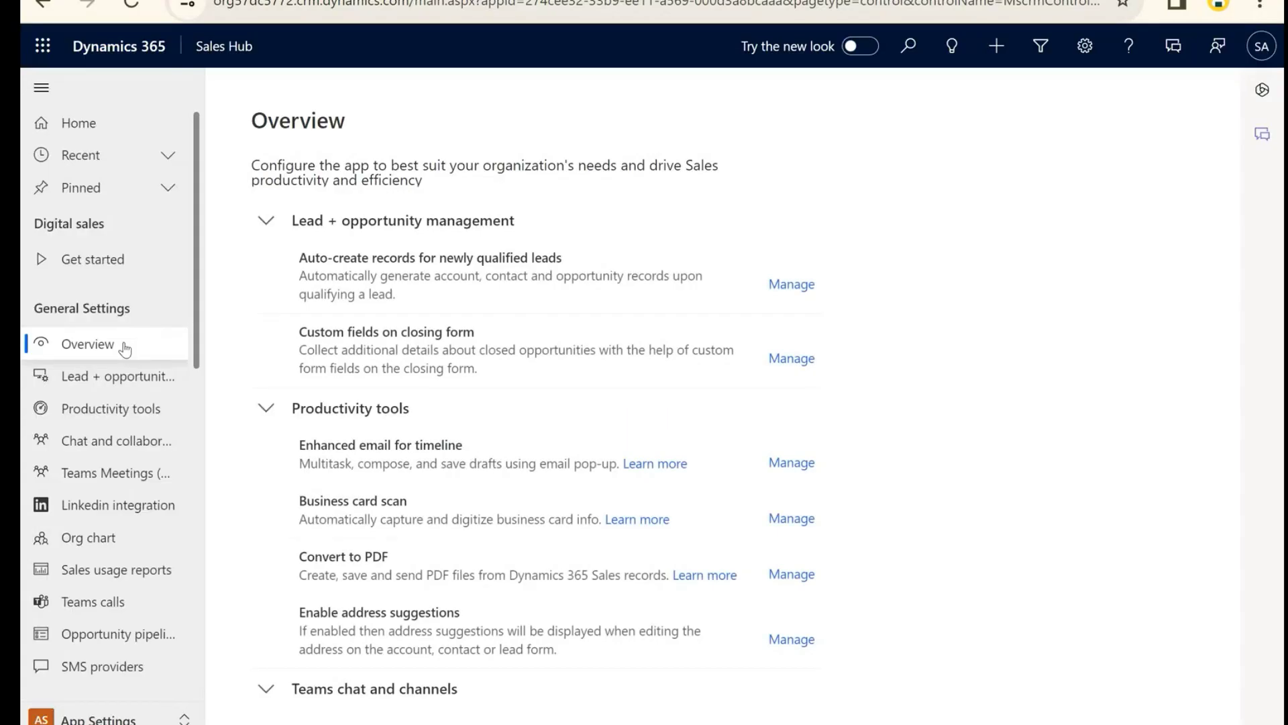
pyautogui.scroll(-4, 526, 312)
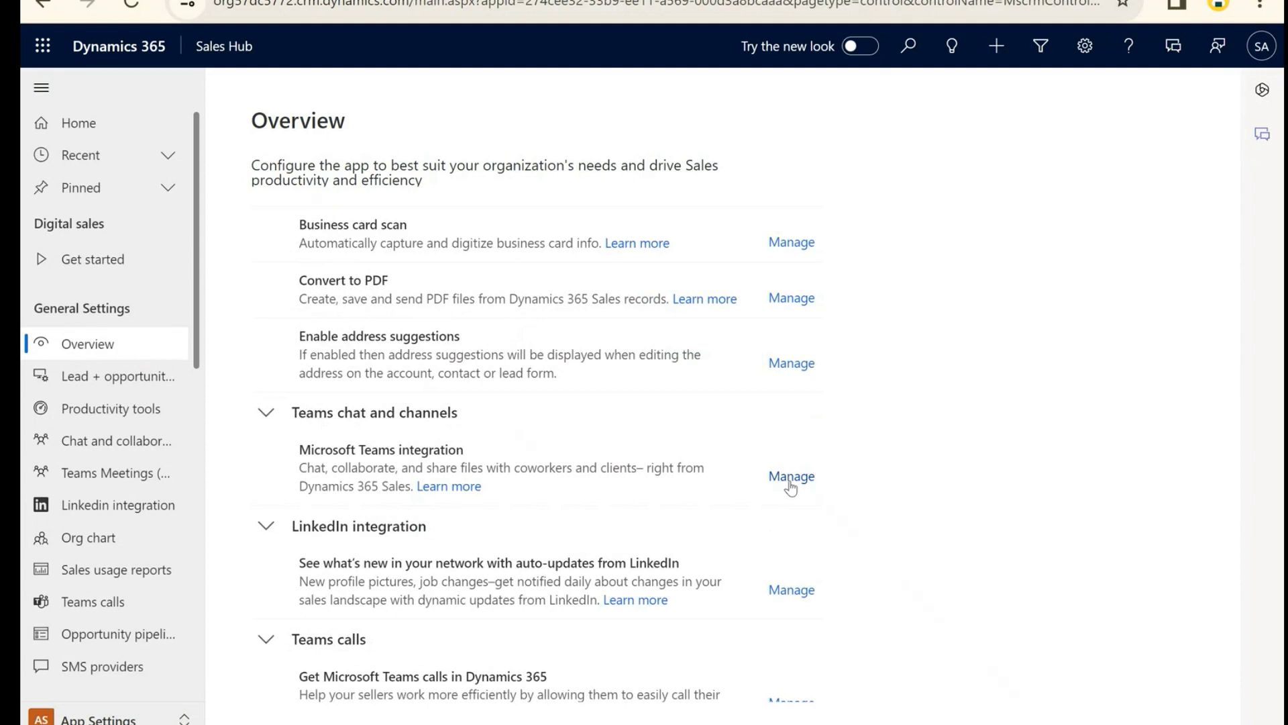
# Open the Microsoft Teams integration settings and set linking records to Teams channels to Yes
pyautogui.click(791, 477)
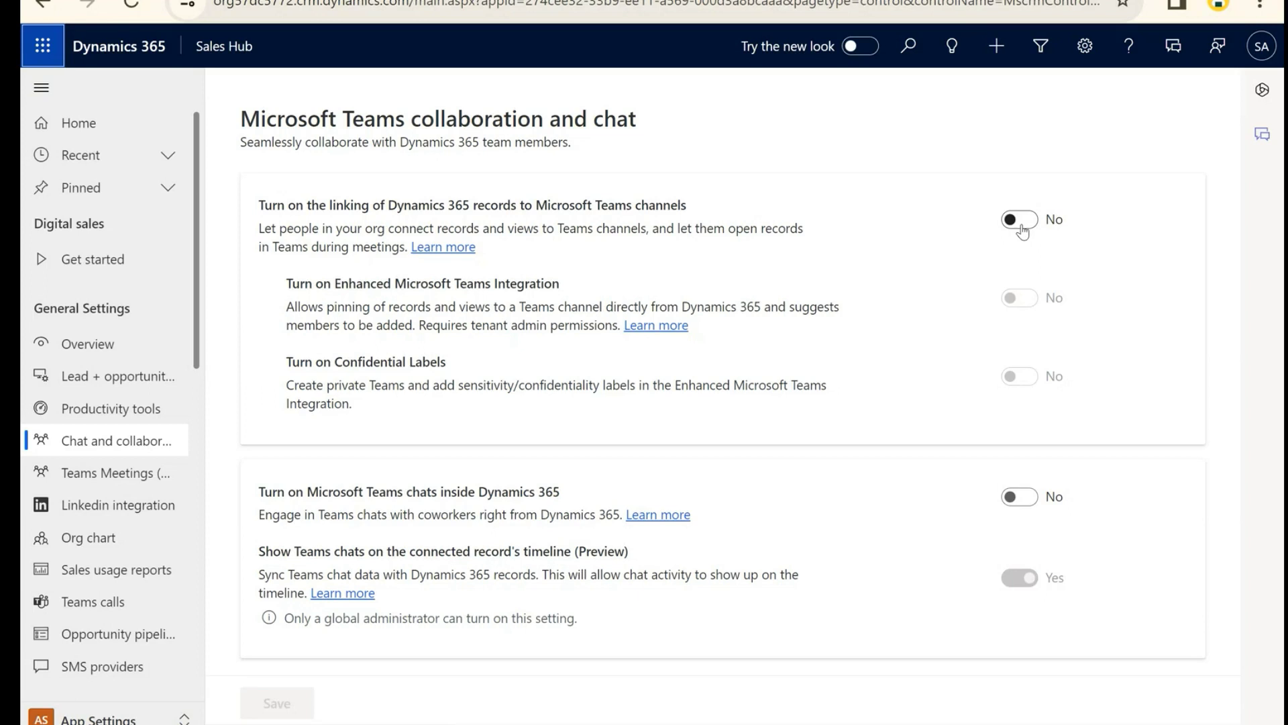
pyautogui.click(1020, 221)
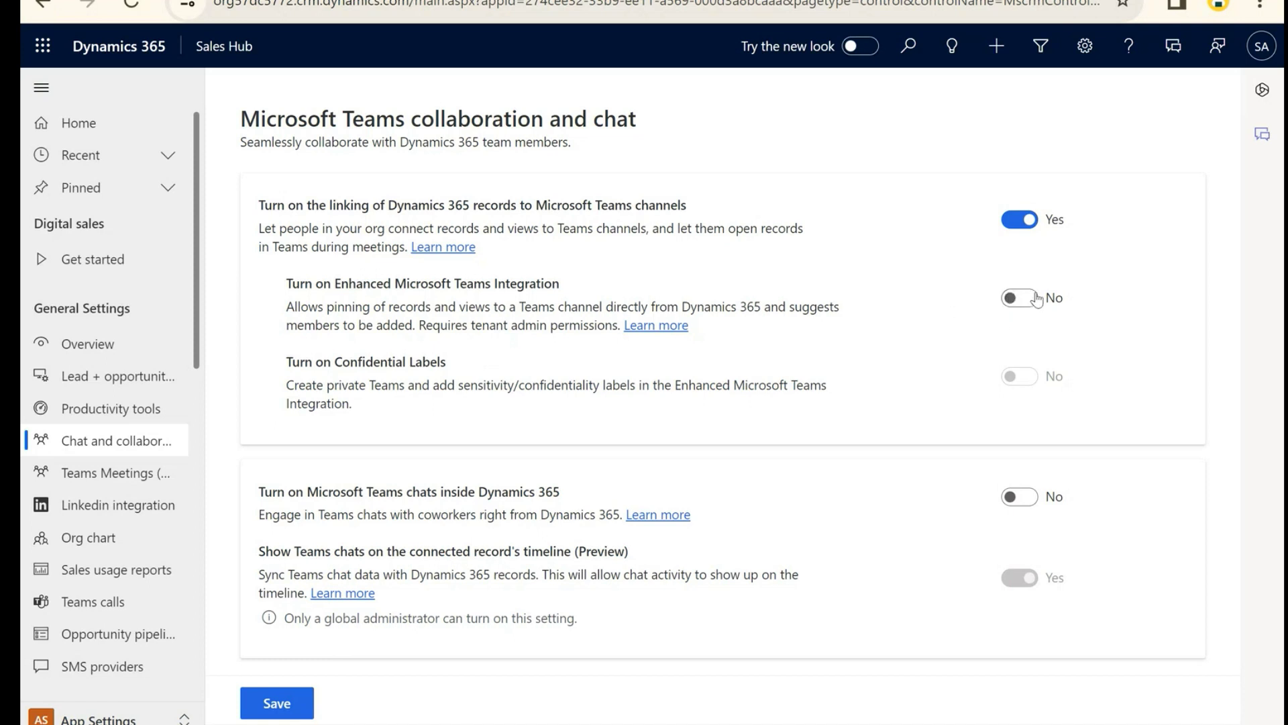
# Switch Enhanced Microsoft Teams Integration to Yes, using the admin account and accepting the permissions
pyautogui.click(1014, 298)
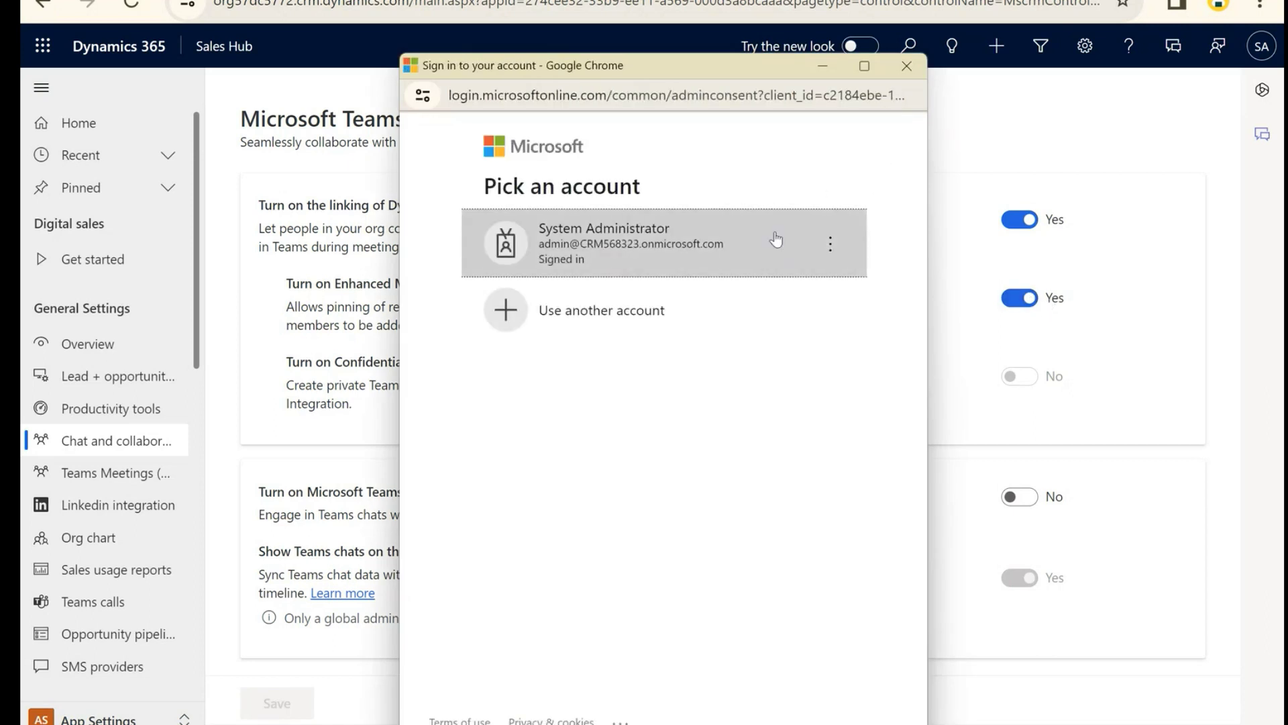
pyautogui.click(796, 239)
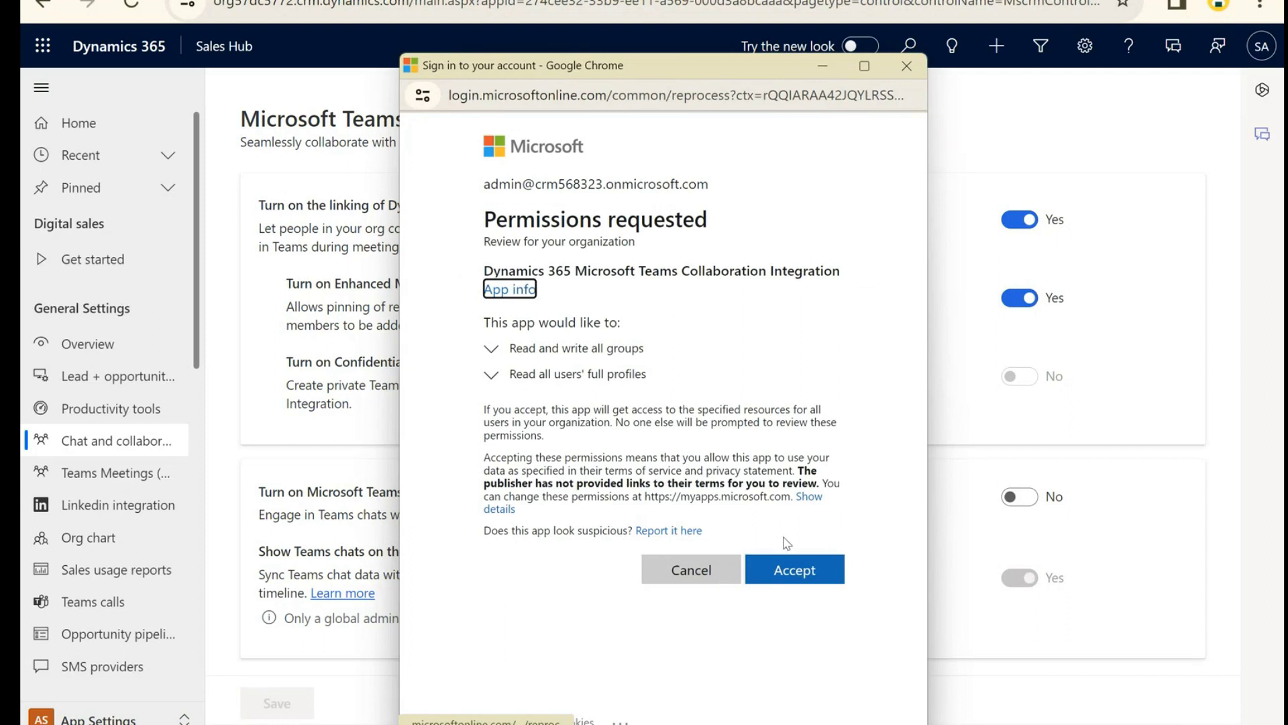
pyautogui.click(795, 569)
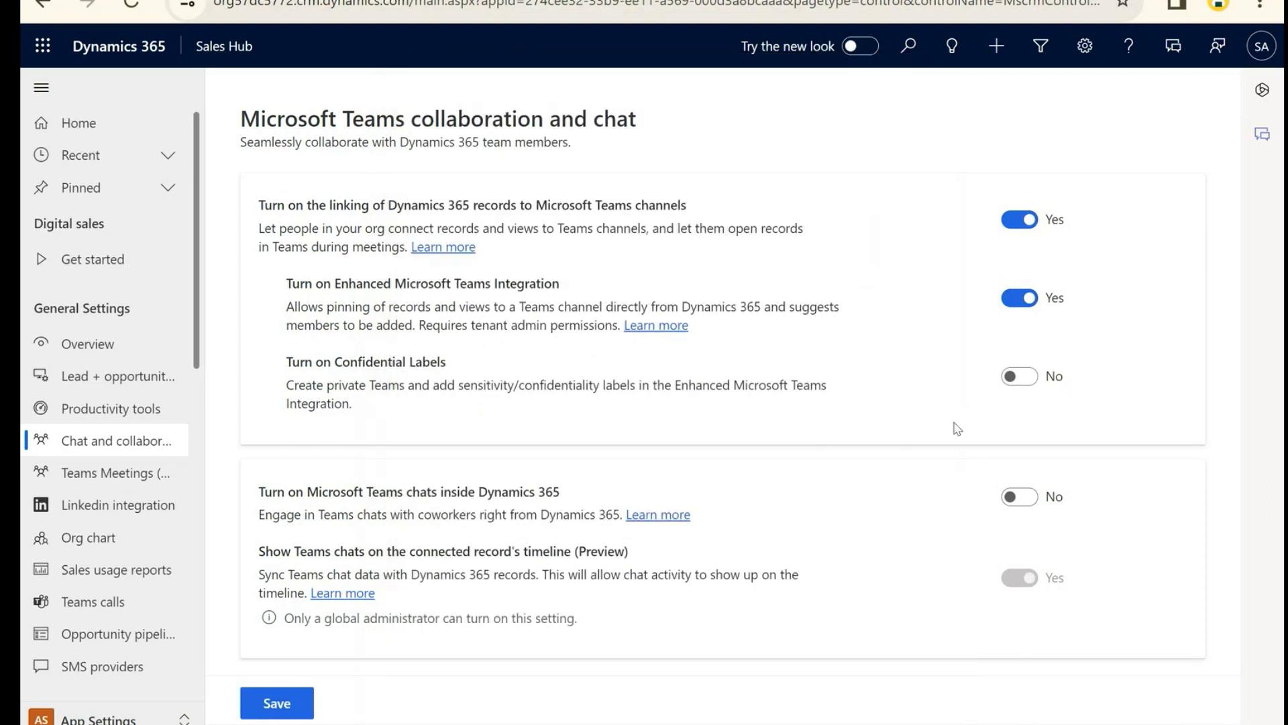
# Highlight the Confidential Labels heading and description while explaining them
pyautogui.moveTo(290, 365); pyautogui.dragTo(453, 366)
pyautogui.click(507, 380)
pyautogui.moveTo(390, 411); pyautogui.dragTo(269, 394)
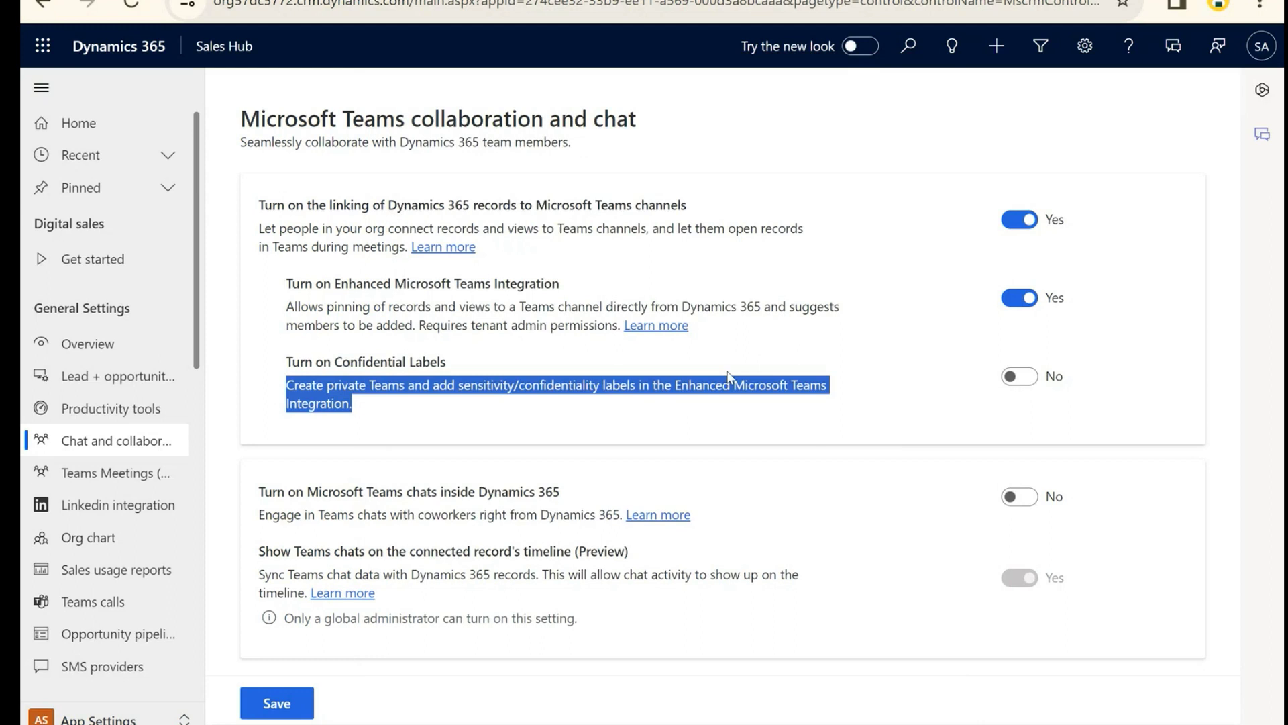
pyautogui.click(624, 348)
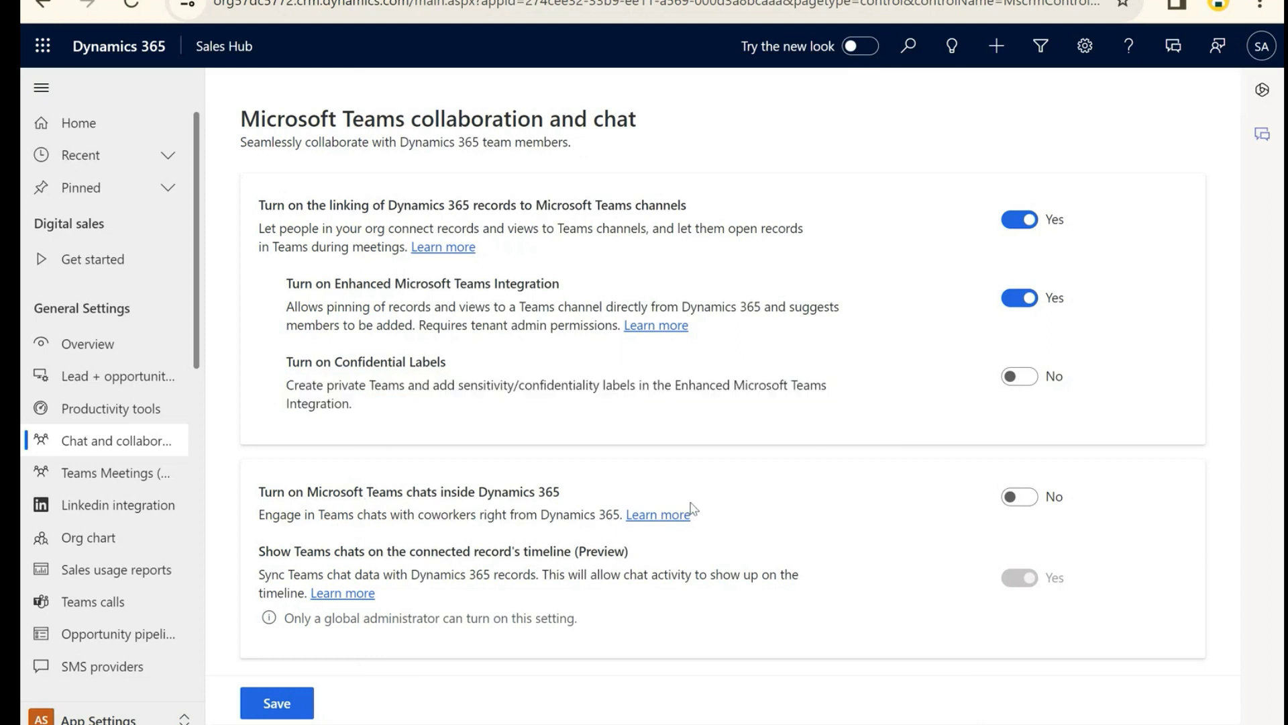
# Turn on Microsoft Teams chats inside Dynamics 365 for all Dynamics 365 apps
pyautogui.click(1017, 500)
pyautogui.scroll(-3, 1003, 380)
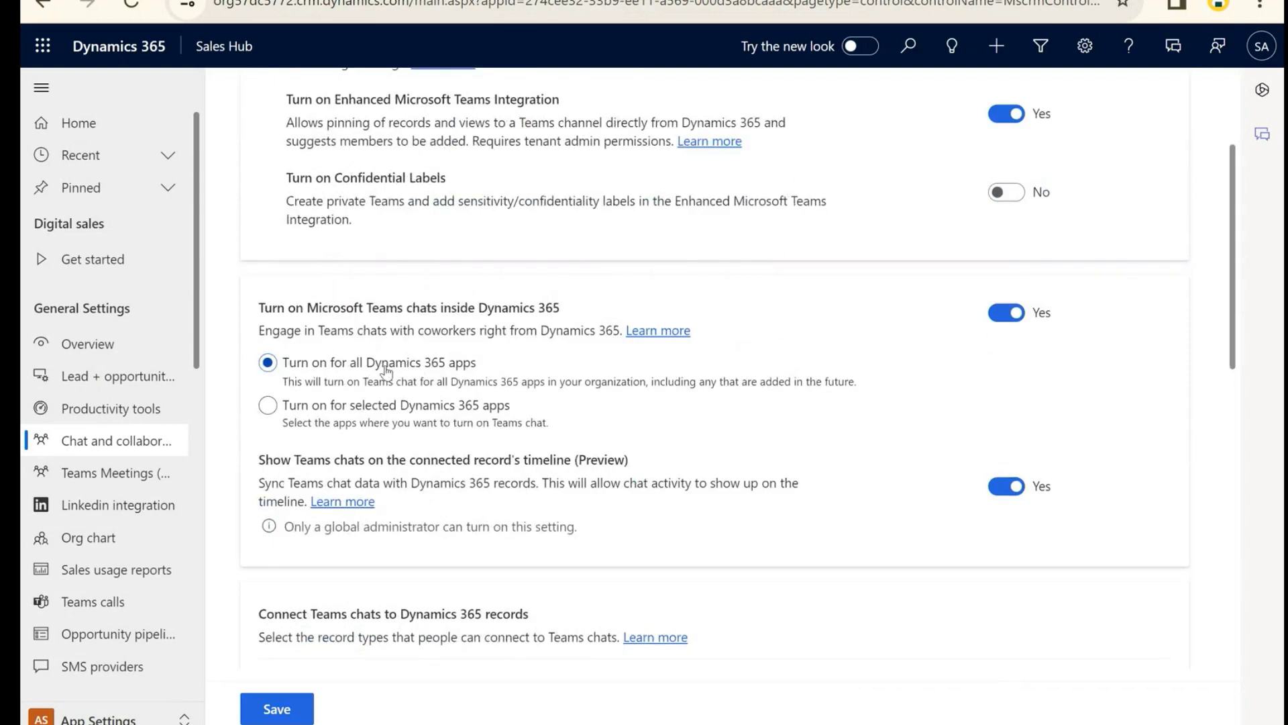
pyautogui.click(399, 411)
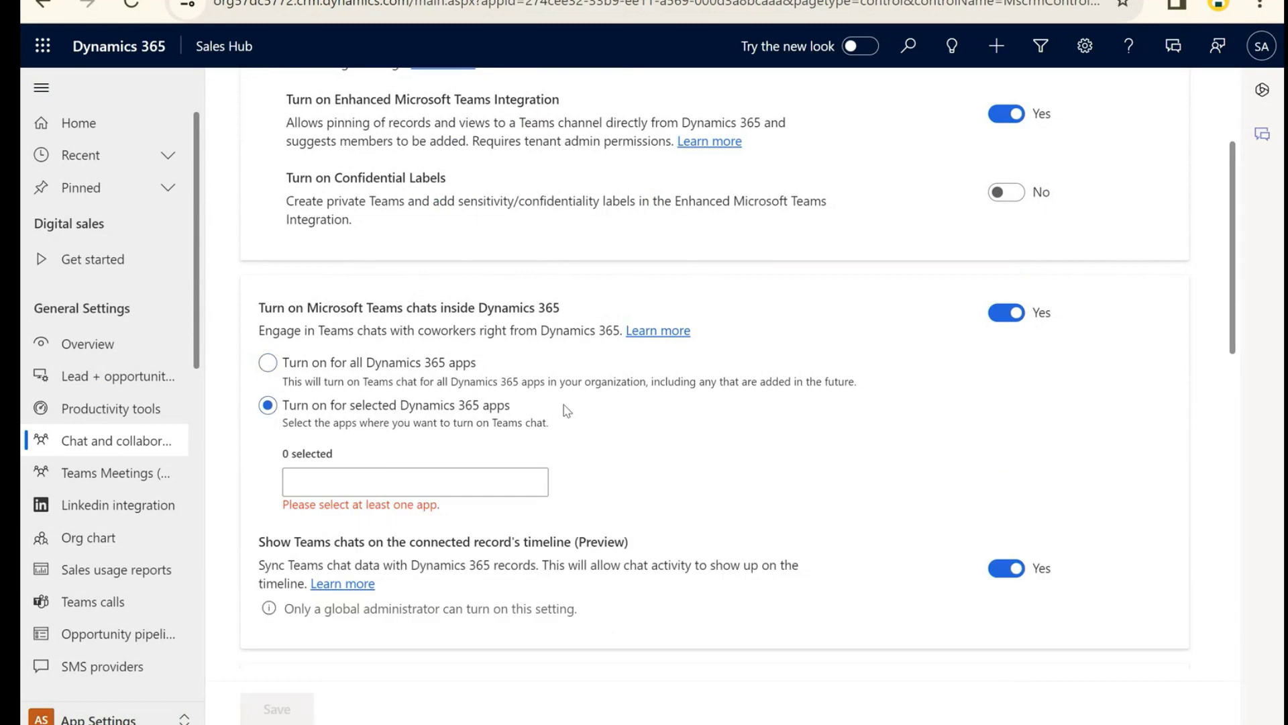
pyautogui.click(379, 474)
pyautogui.click(685, 459)
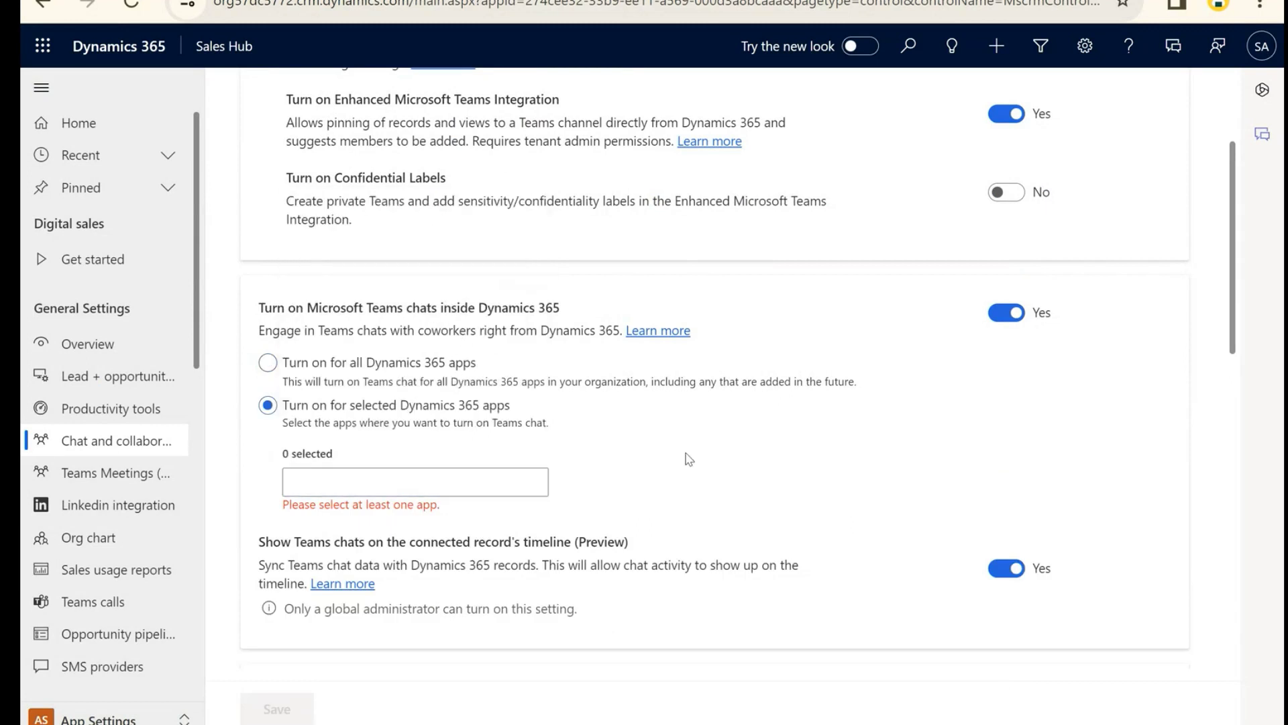
pyautogui.click(390, 368)
# Scroll past the record types list to the page bottom and save the Teams settings
pyautogui.scroll(-2, 967, 438)
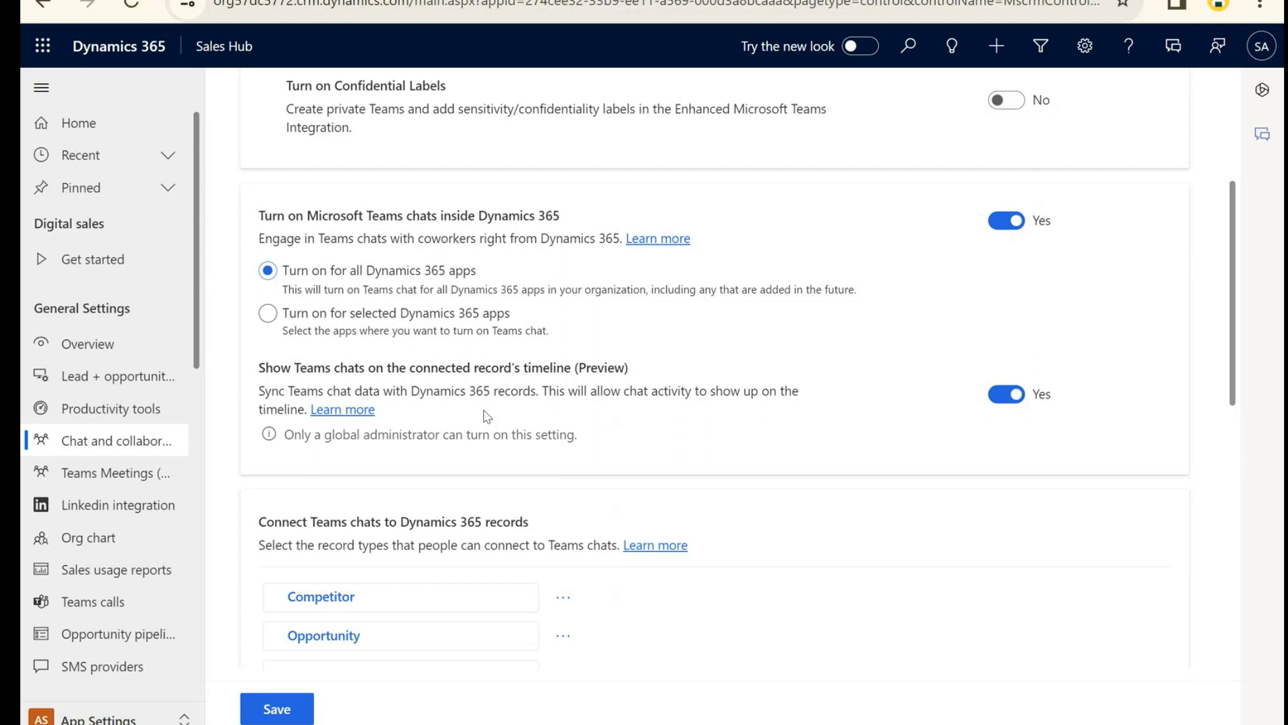
pyautogui.scroll(-4, 1010, 408)
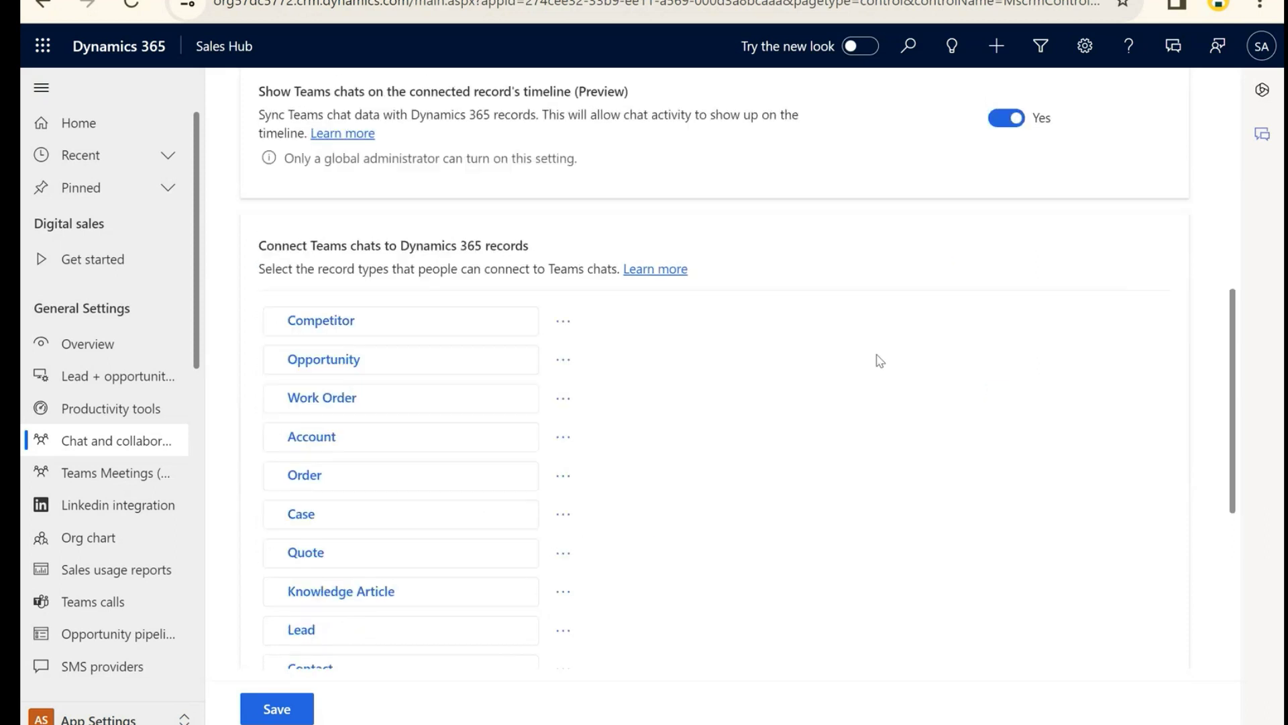
pyautogui.scroll(-2, 597, 345)
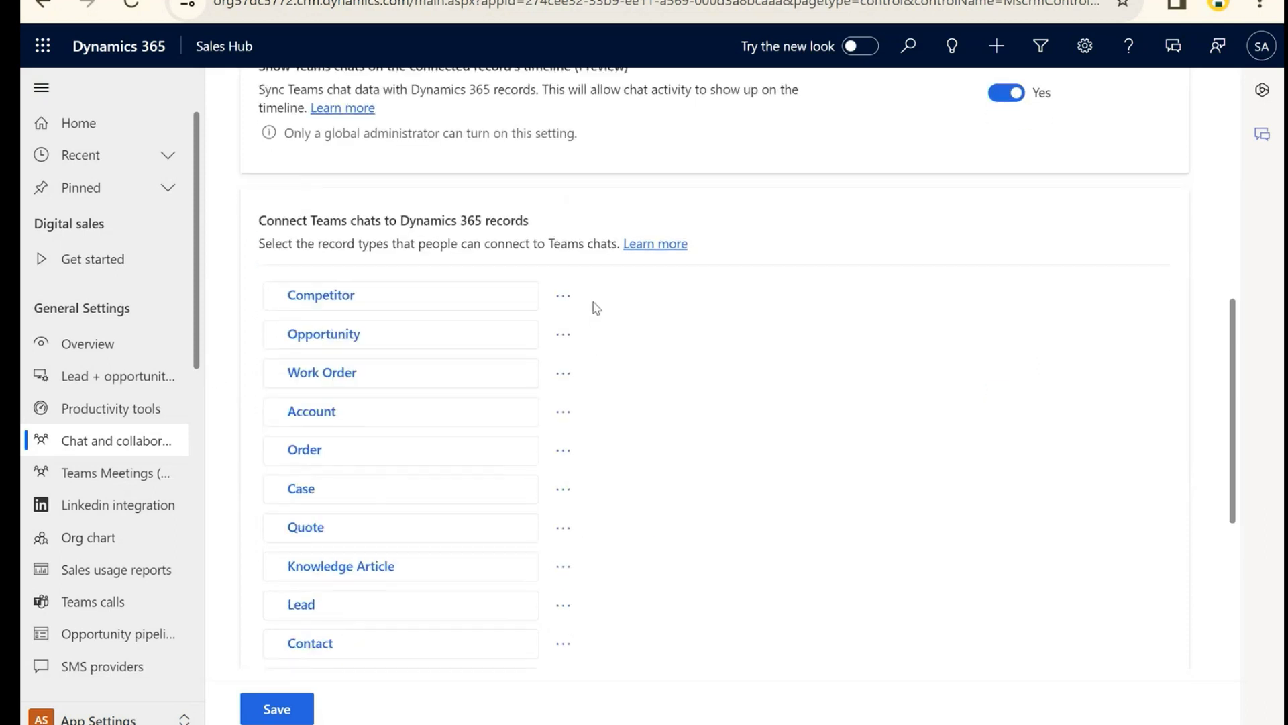
pyautogui.scroll(-2, 510, 470)
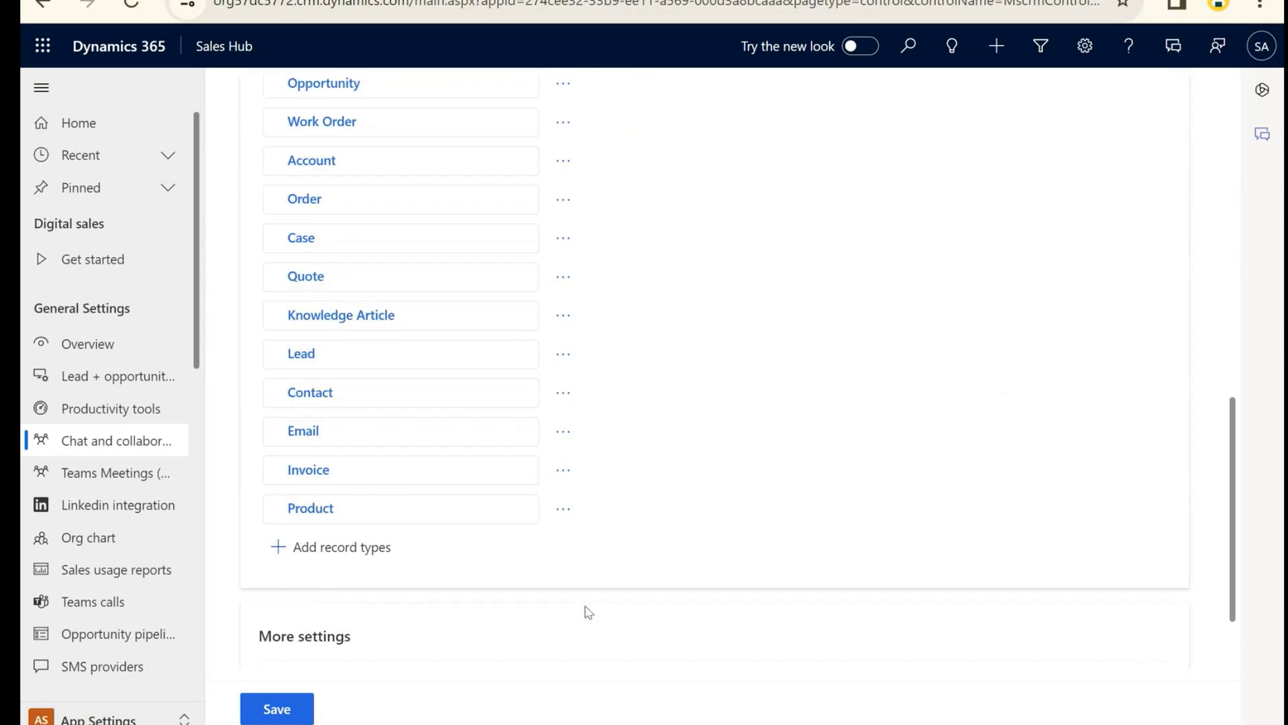
pyautogui.scroll(-2, 645, 378)
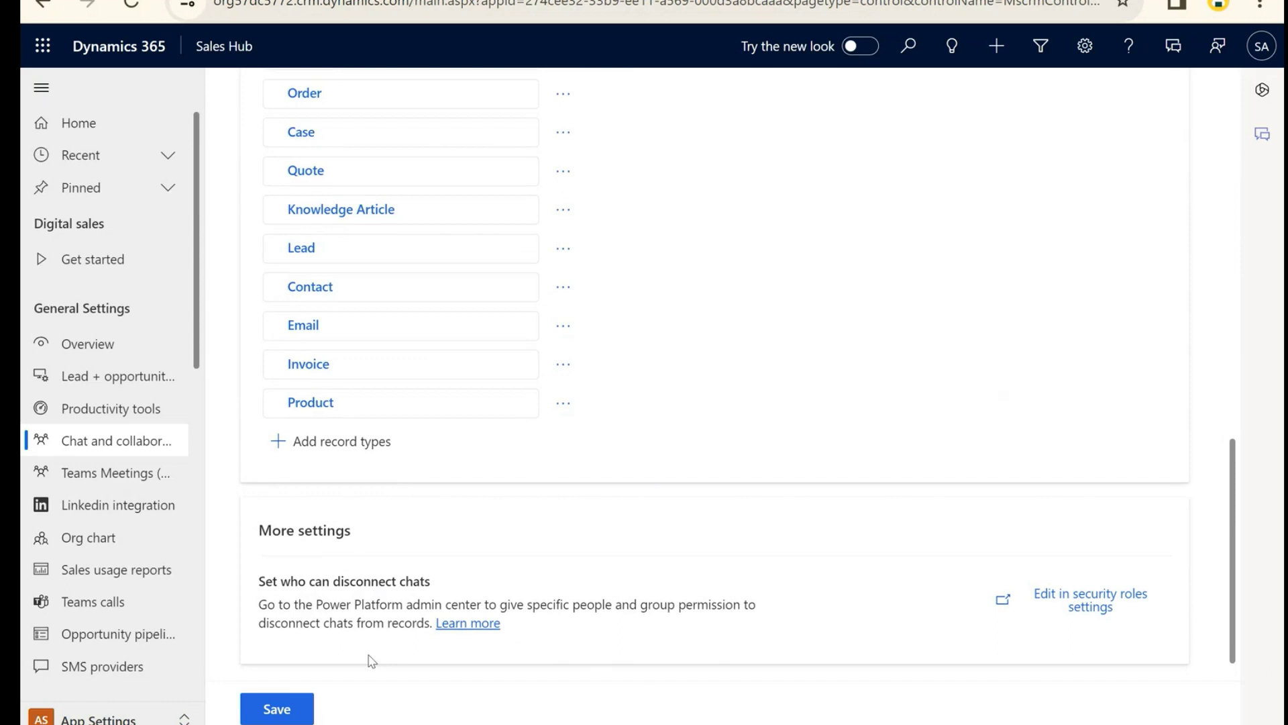
pyautogui.click(284, 713)
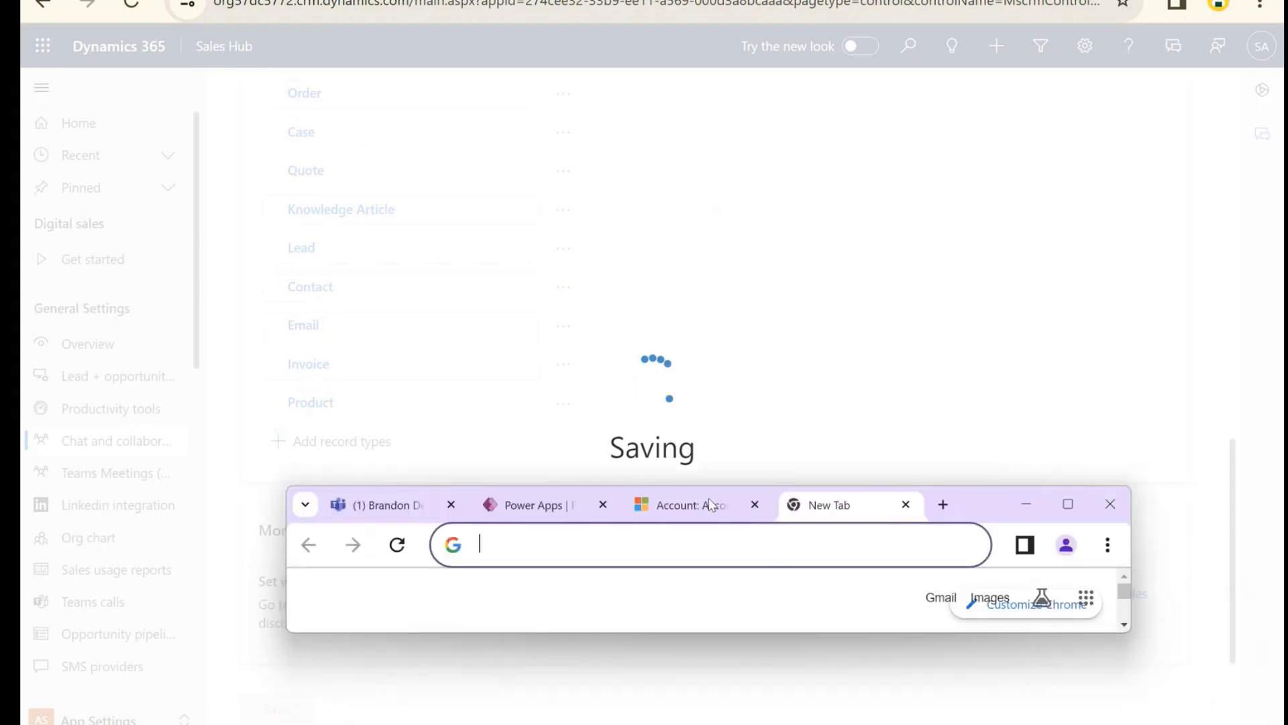
pyautogui.moveTo(711, 504); pyautogui.dragTo(661, 0)
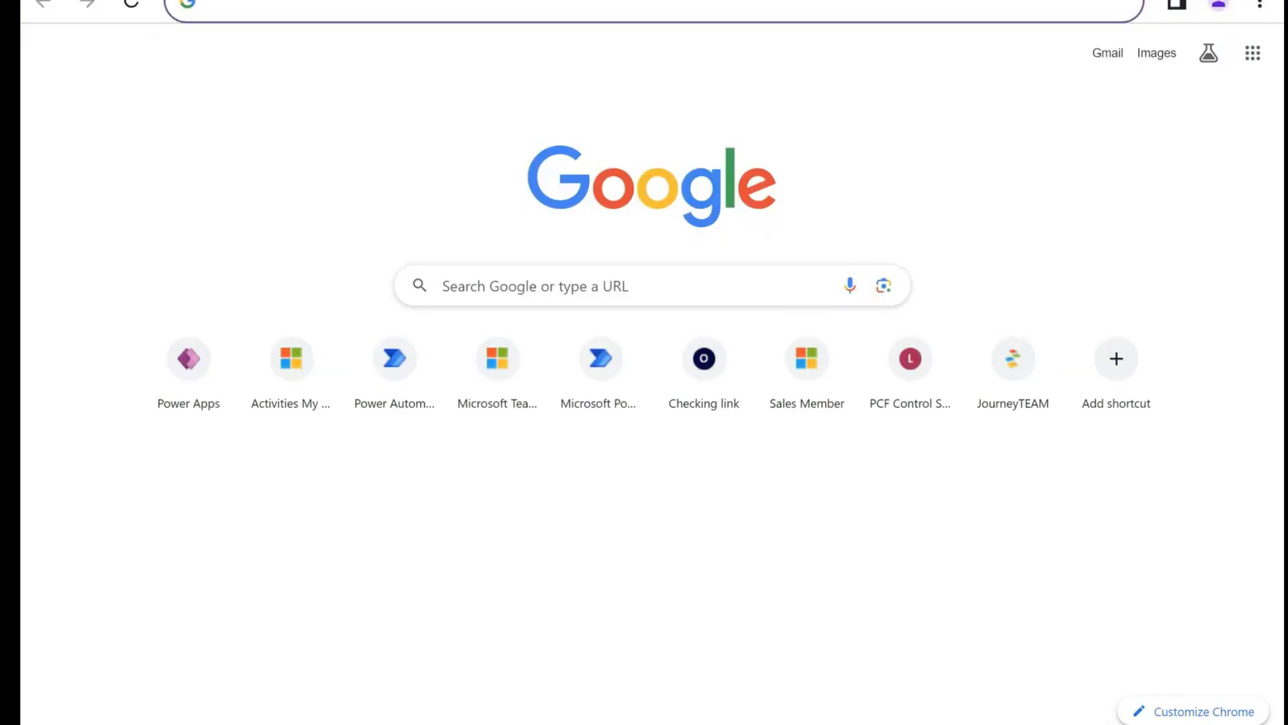
pyautogui.hotkey('ctrl', 'shift', 'Tab')
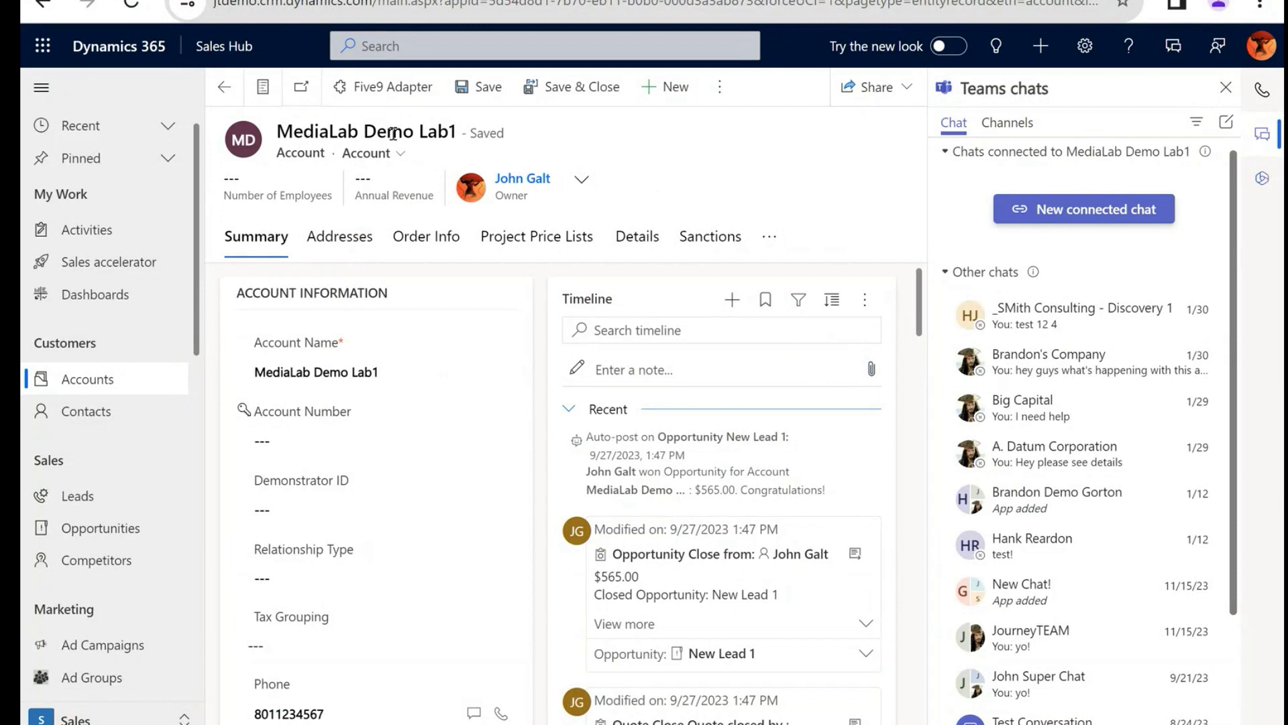
pyautogui.click(1263, 145)
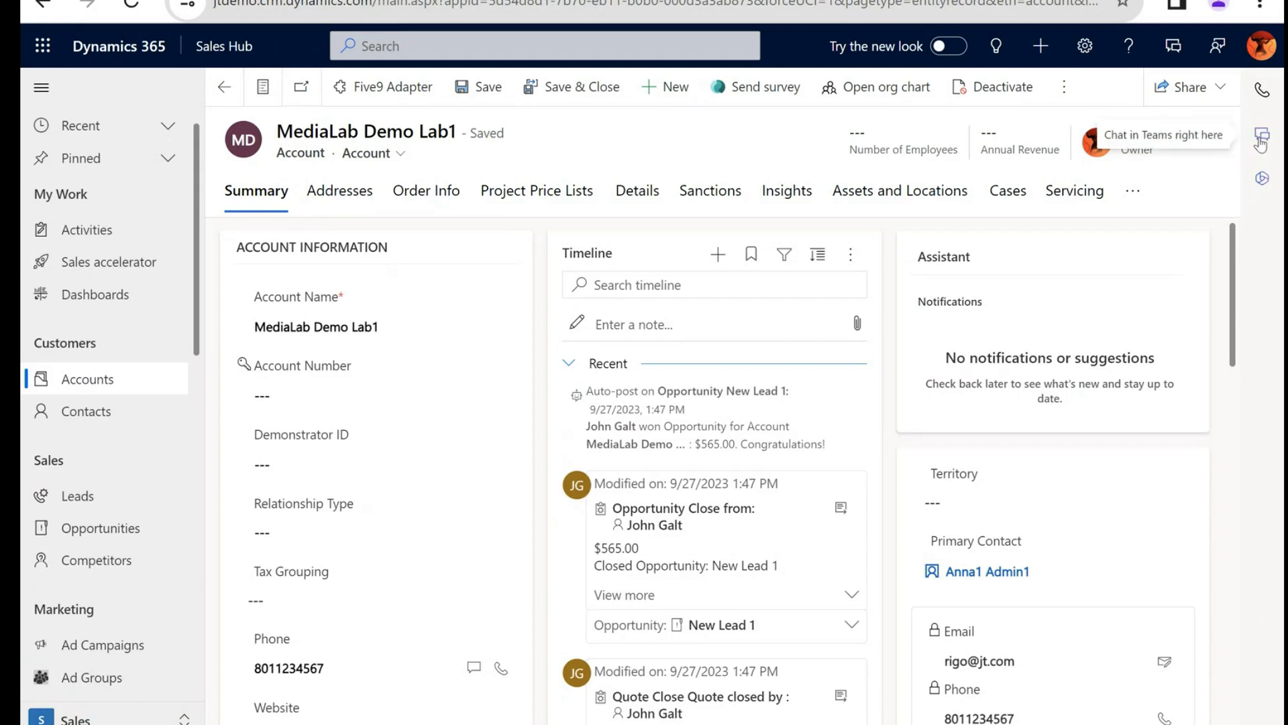
# Reopen the Teams chats panel, start a new connected chat and add one suggested colleague
pyautogui.click(1262, 137)
pyautogui.rightClick(1262, 138)
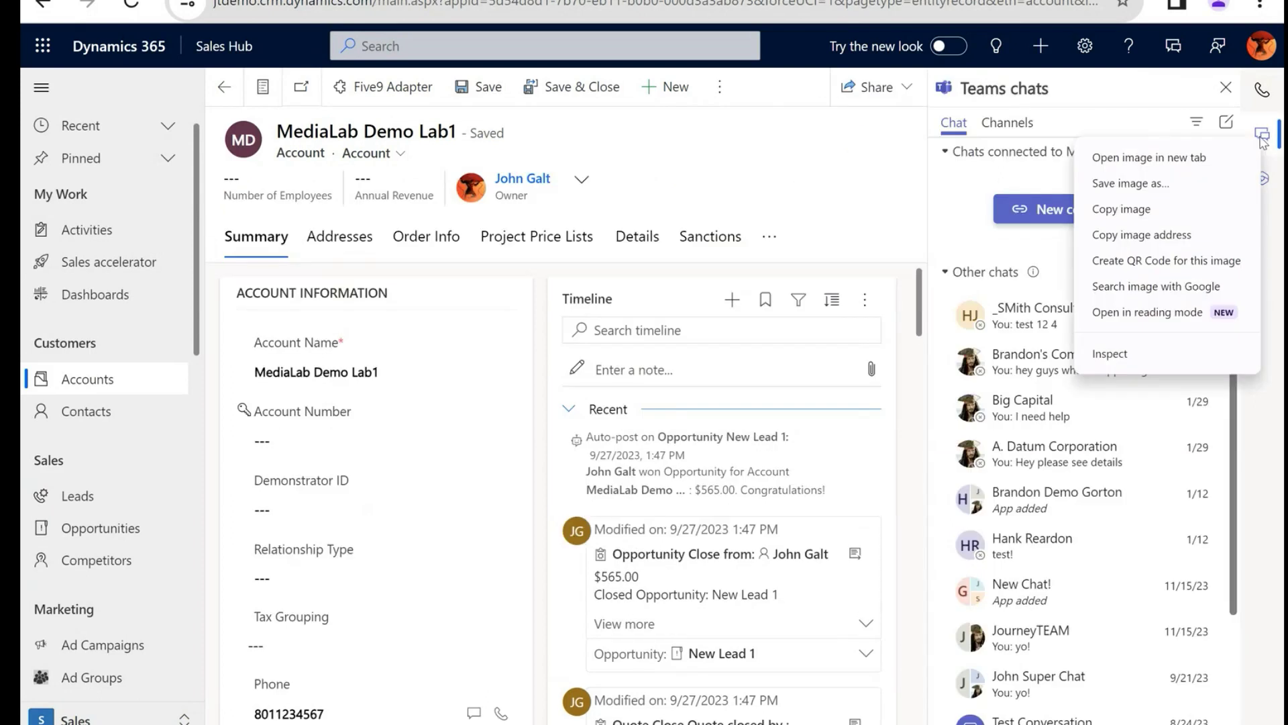
pyautogui.click(1262, 137)
pyautogui.click(1262, 137)
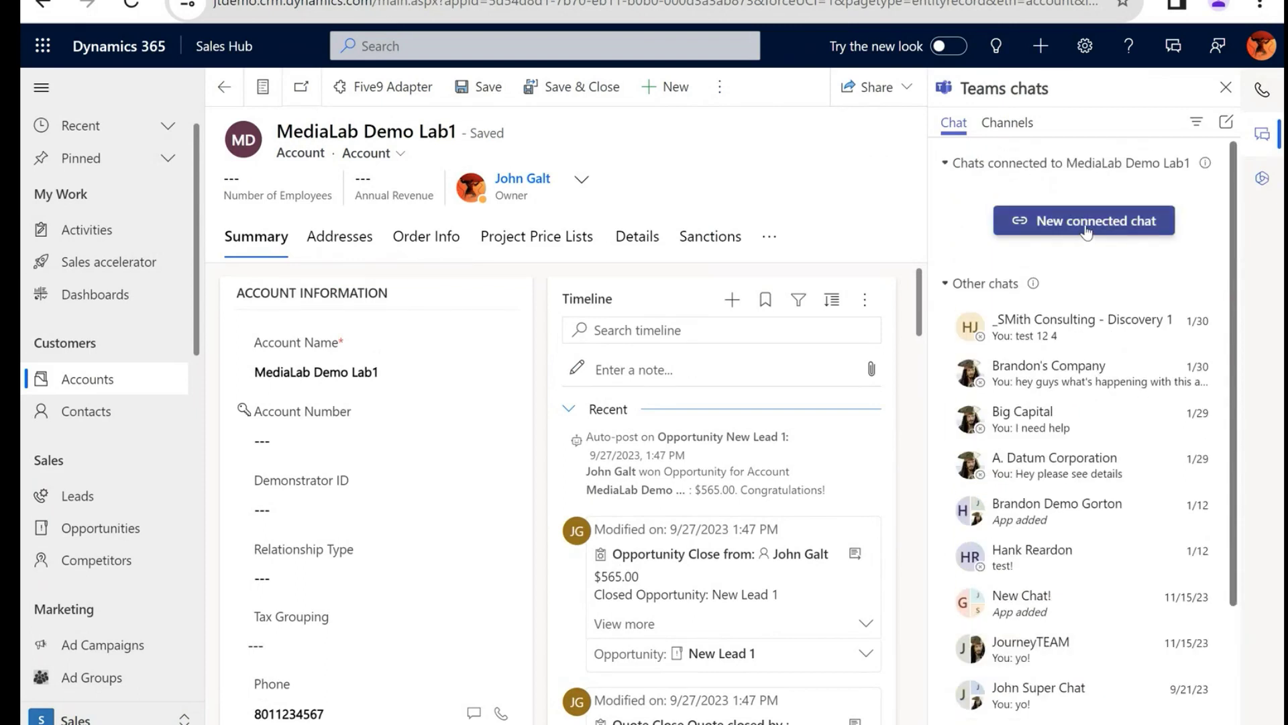
pyautogui.click(1087, 228)
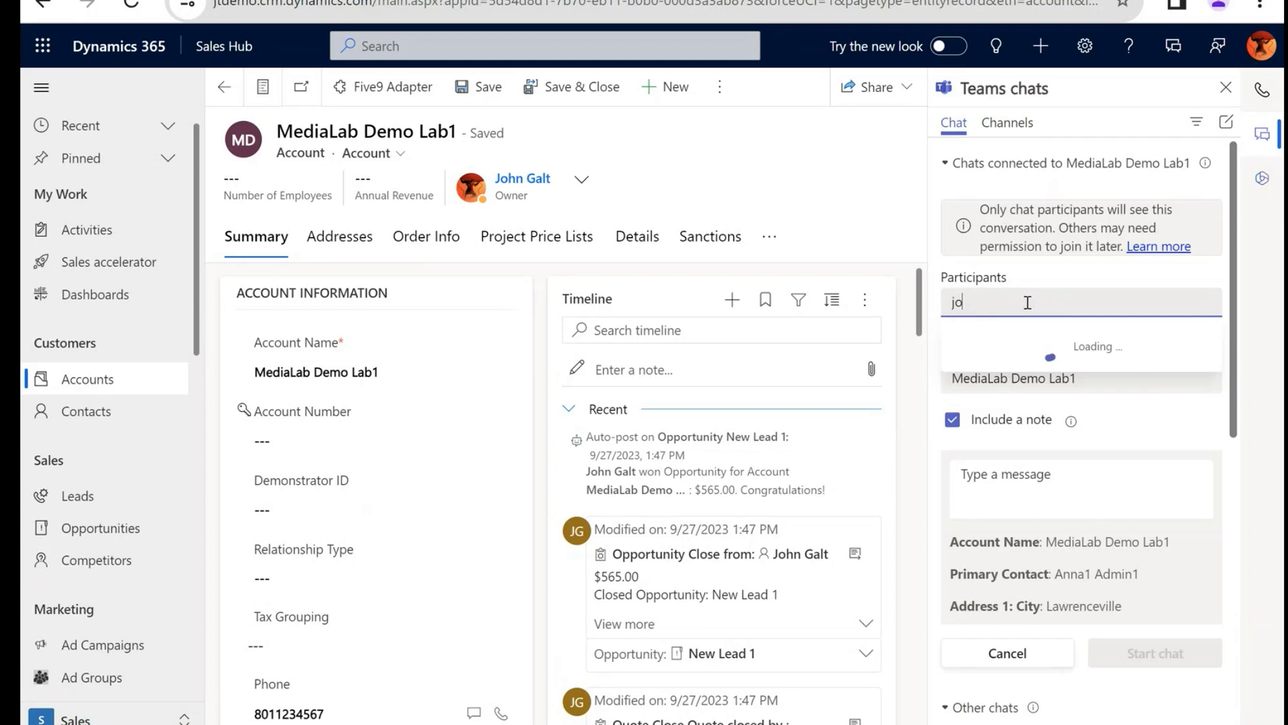
pyautogui.write('h')
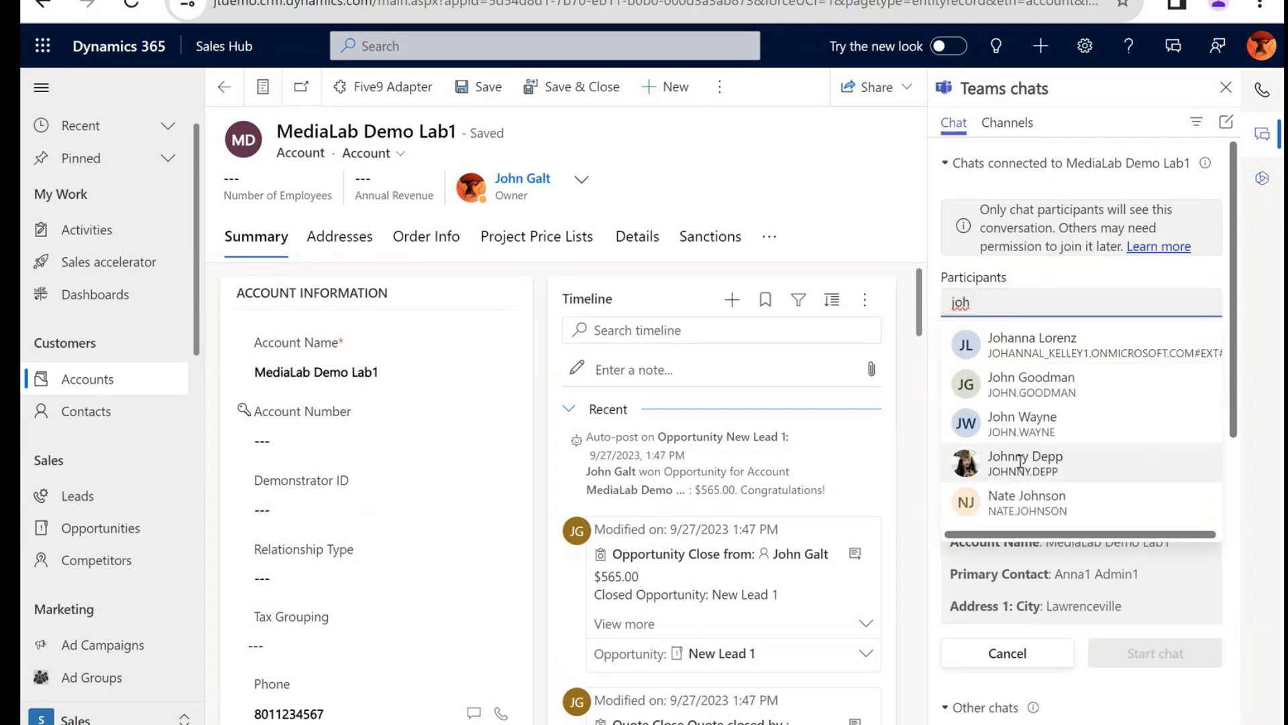
pyautogui.click(1020, 462)
# Write the note 'Look at this new account' and point out the account details in its preview
pyautogui.click(1063, 488)
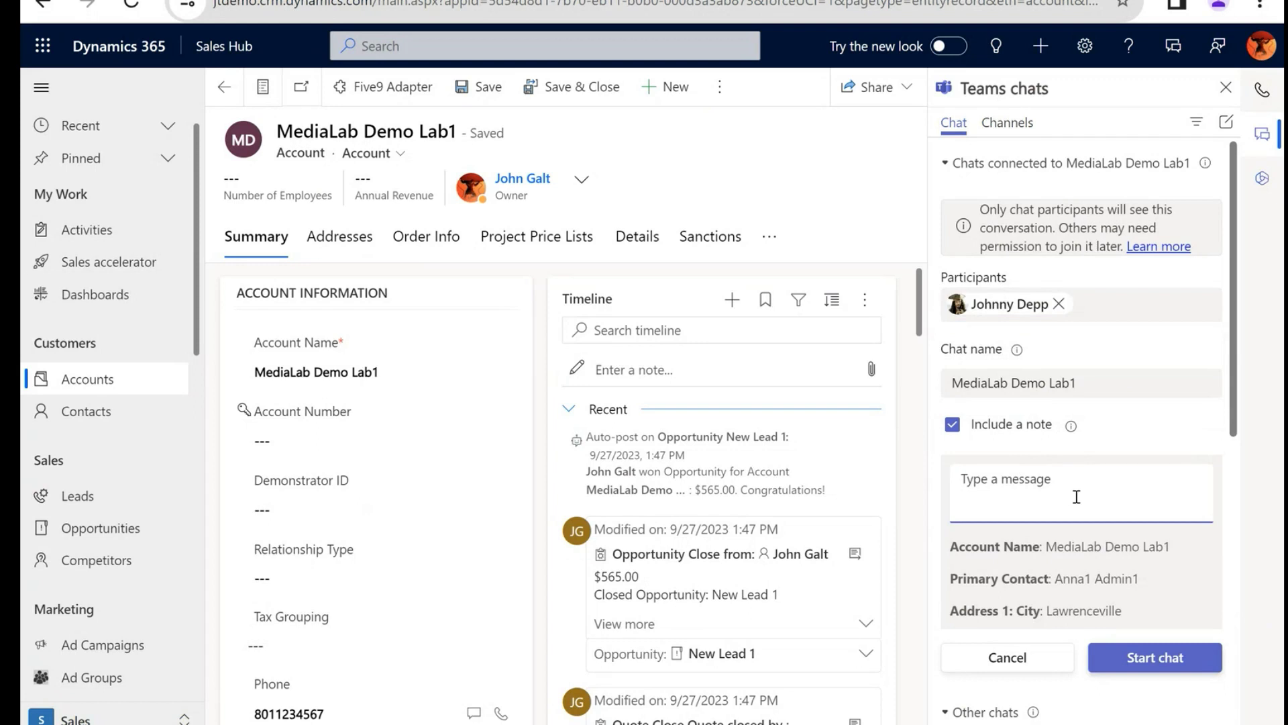
pyautogui.write('Look at this new account')
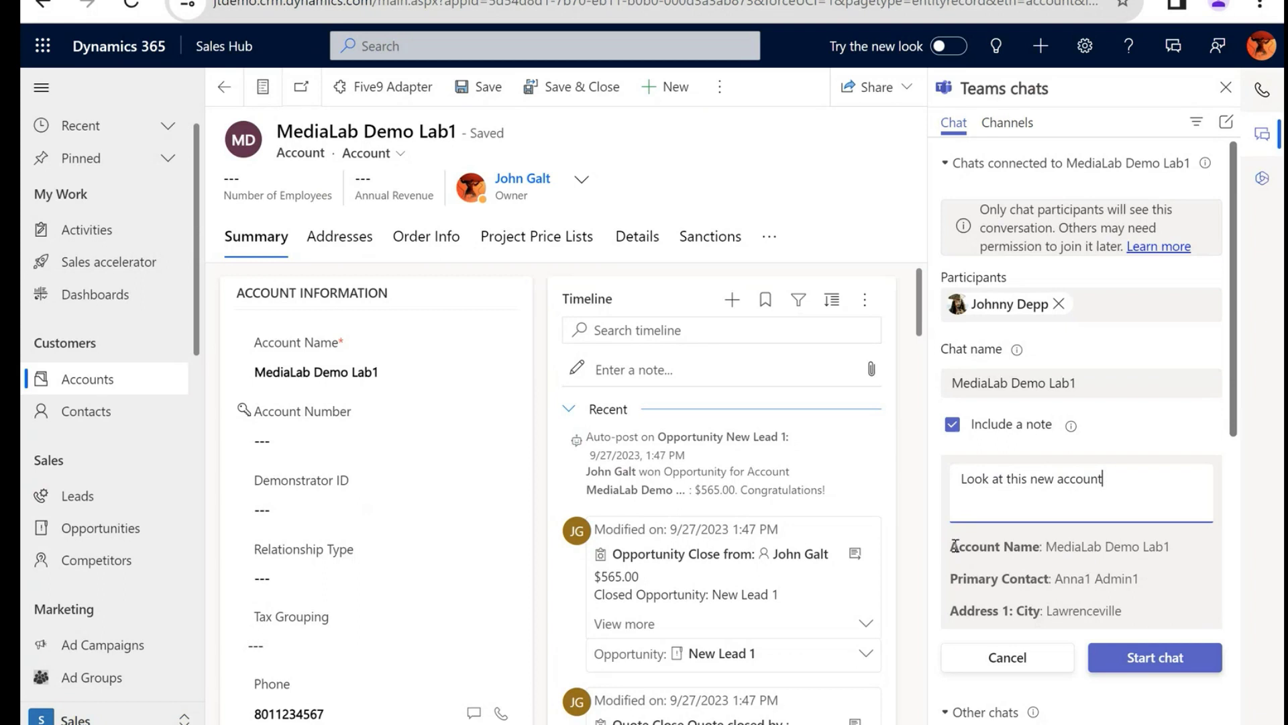
pyautogui.moveTo(1041, 546); pyautogui.dragTo(950, 550)
pyautogui.moveTo(1051, 578); pyautogui.dragTo(931, 595)
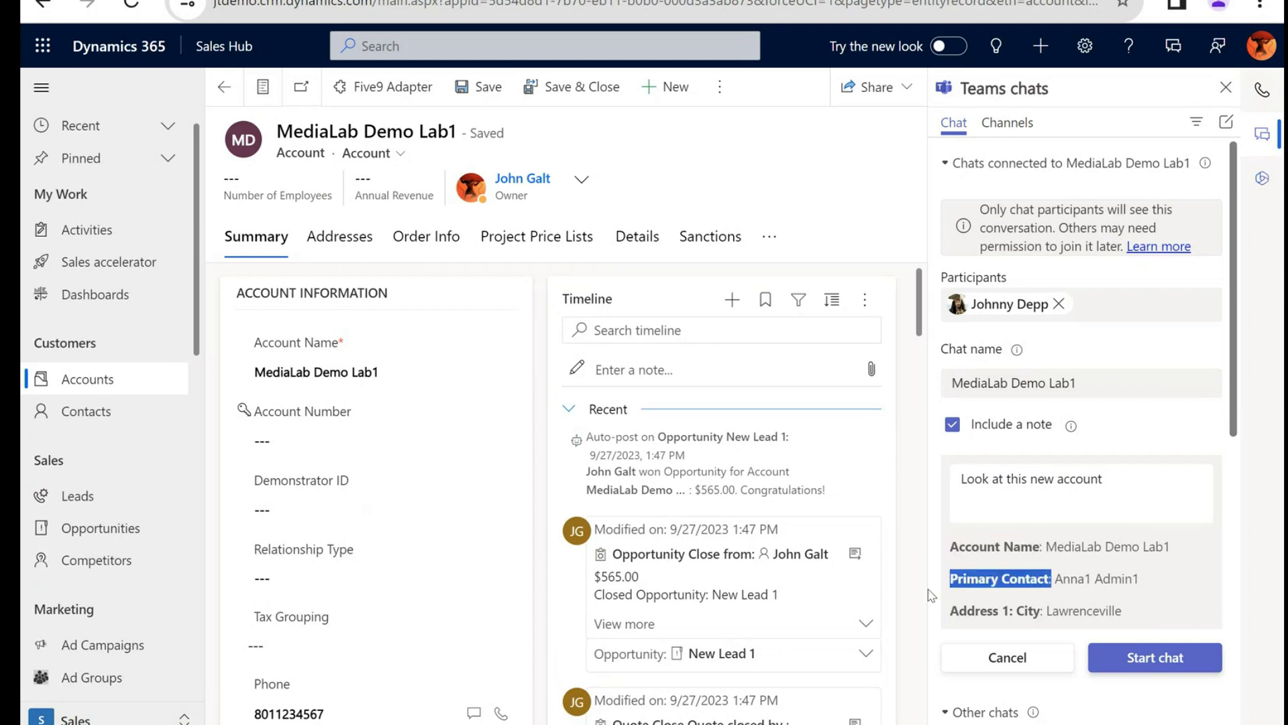
pyautogui.moveTo(1045, 610); pyautogui.dragTo(945, 612)
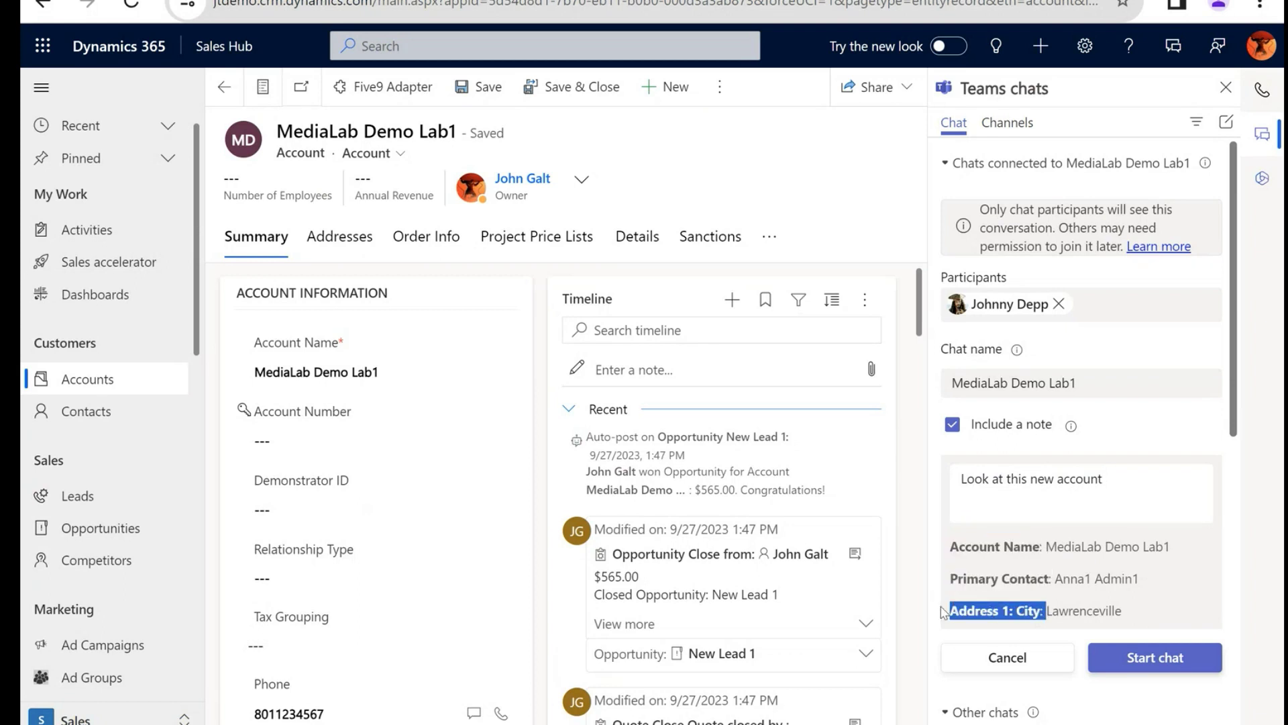
pyautogui.click(1118, 597)
pyautogui.scroll(-3, 1161, 612)
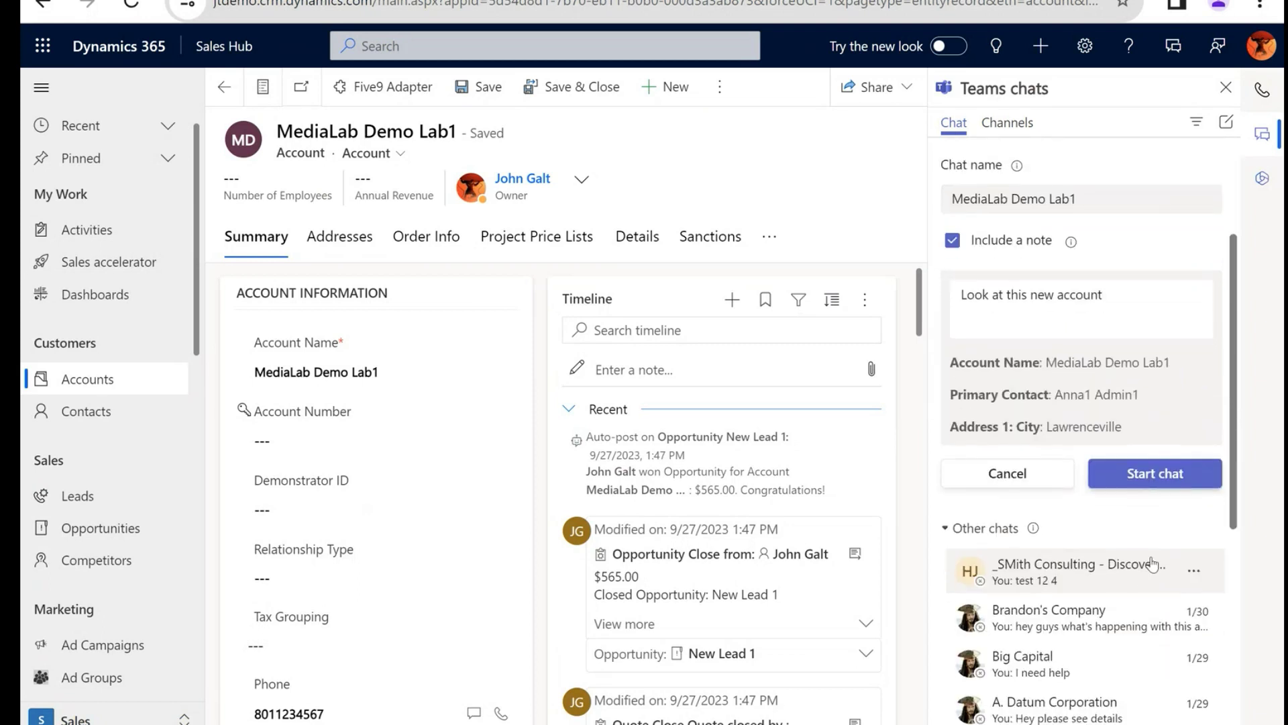
# Start the connected MediaLab Demo Lab1 chat, sending the note
pyautogui.click(1139, 477)
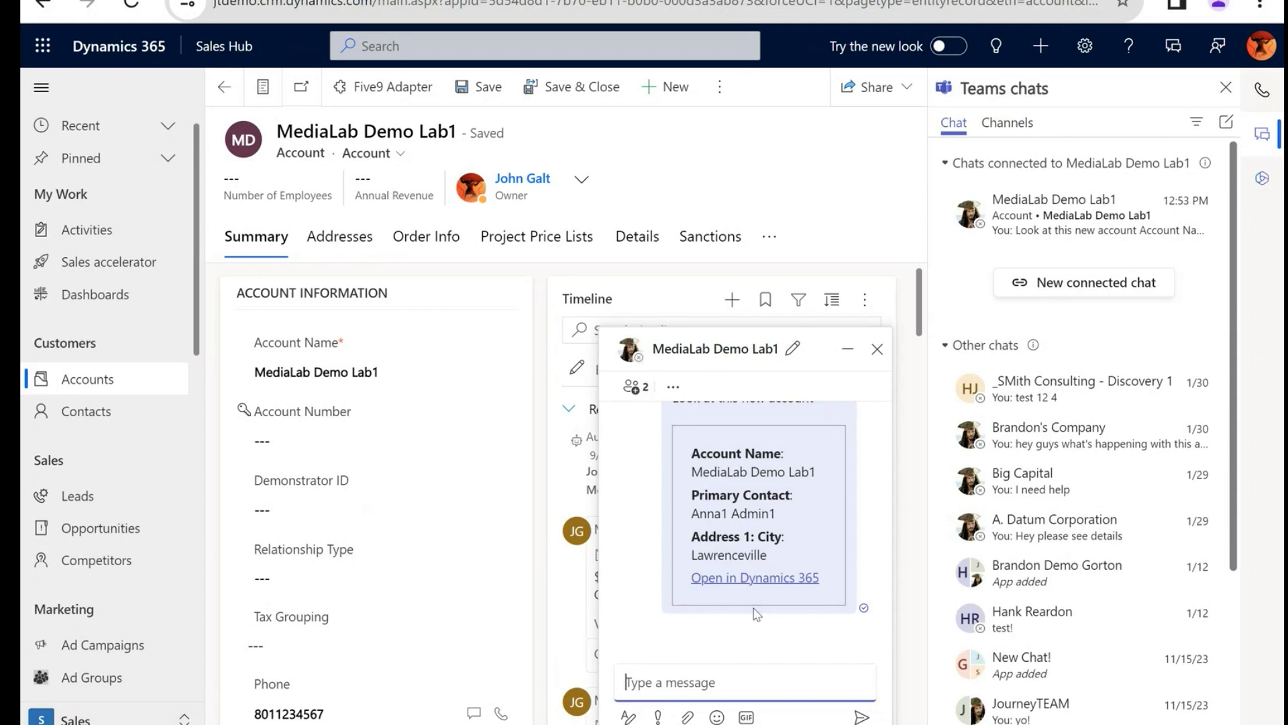
pyautogui.scroll(2, 802, 518)
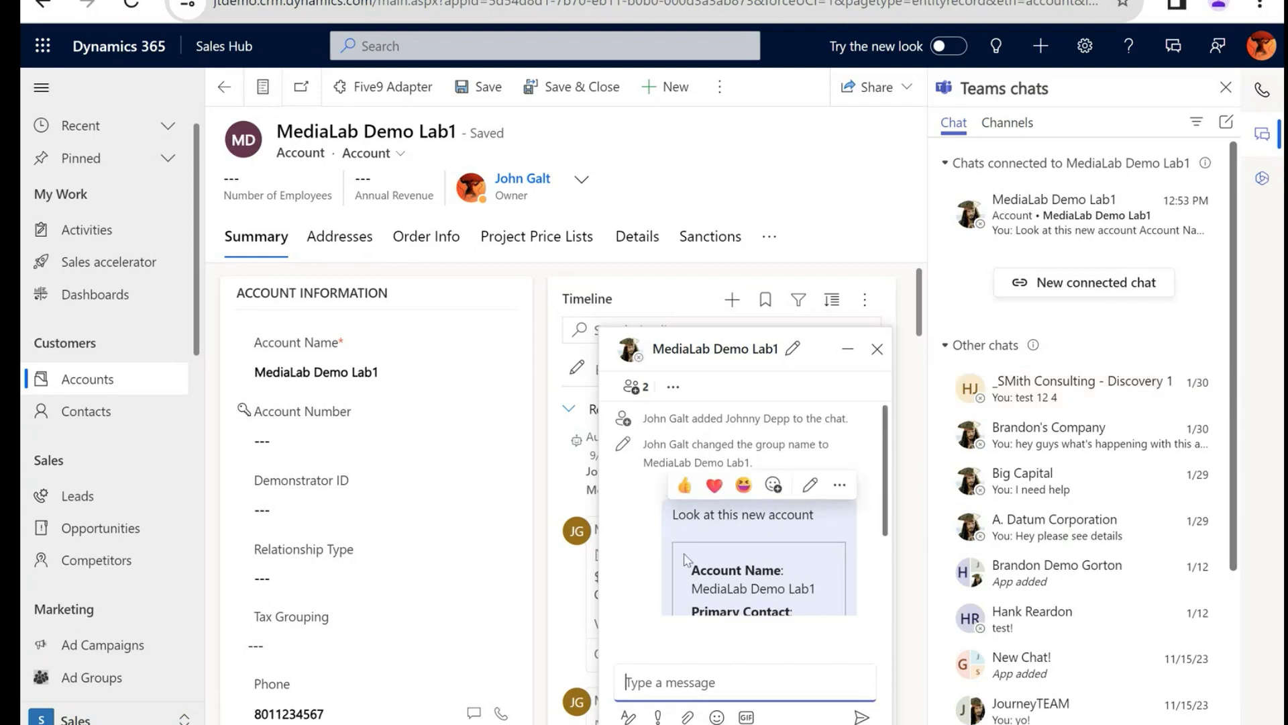
pyautogui.scroll(-2, 758, 510)
# Check the chat's two participants, then minimize the chat and close the Teams chats panel
pyautogui.click(630, 388)
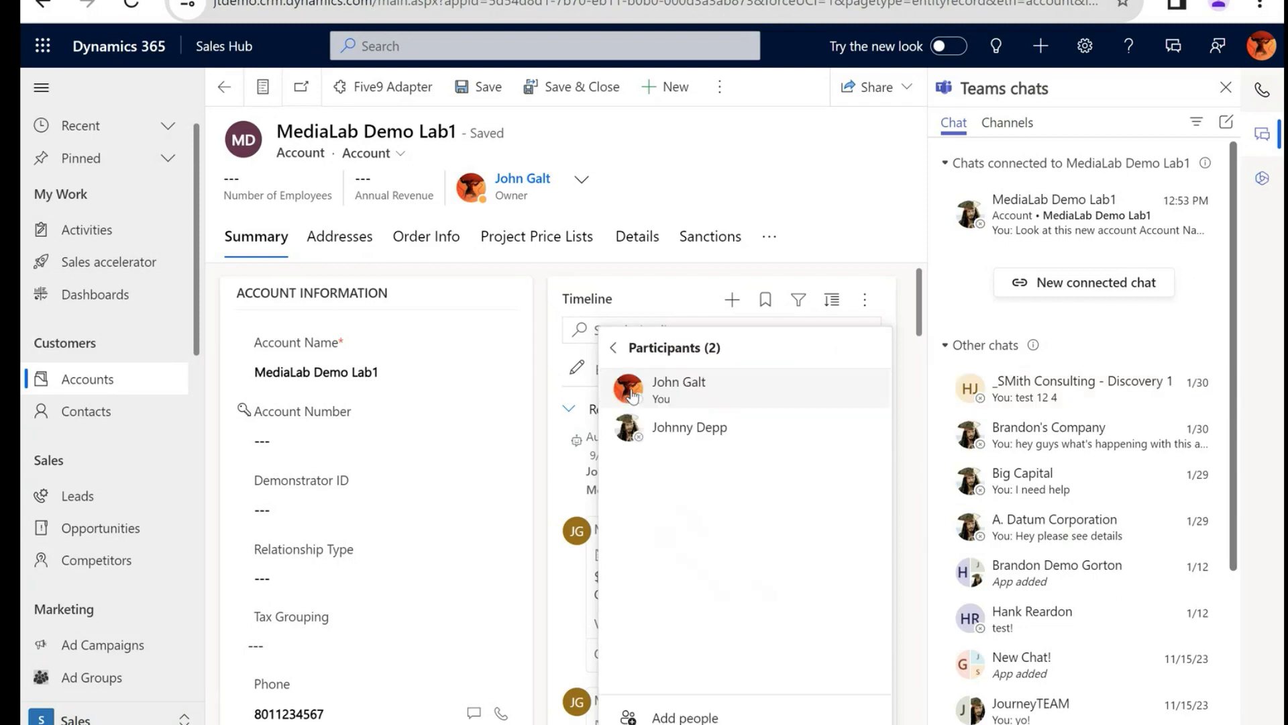
pyautogui.click(614, 349)
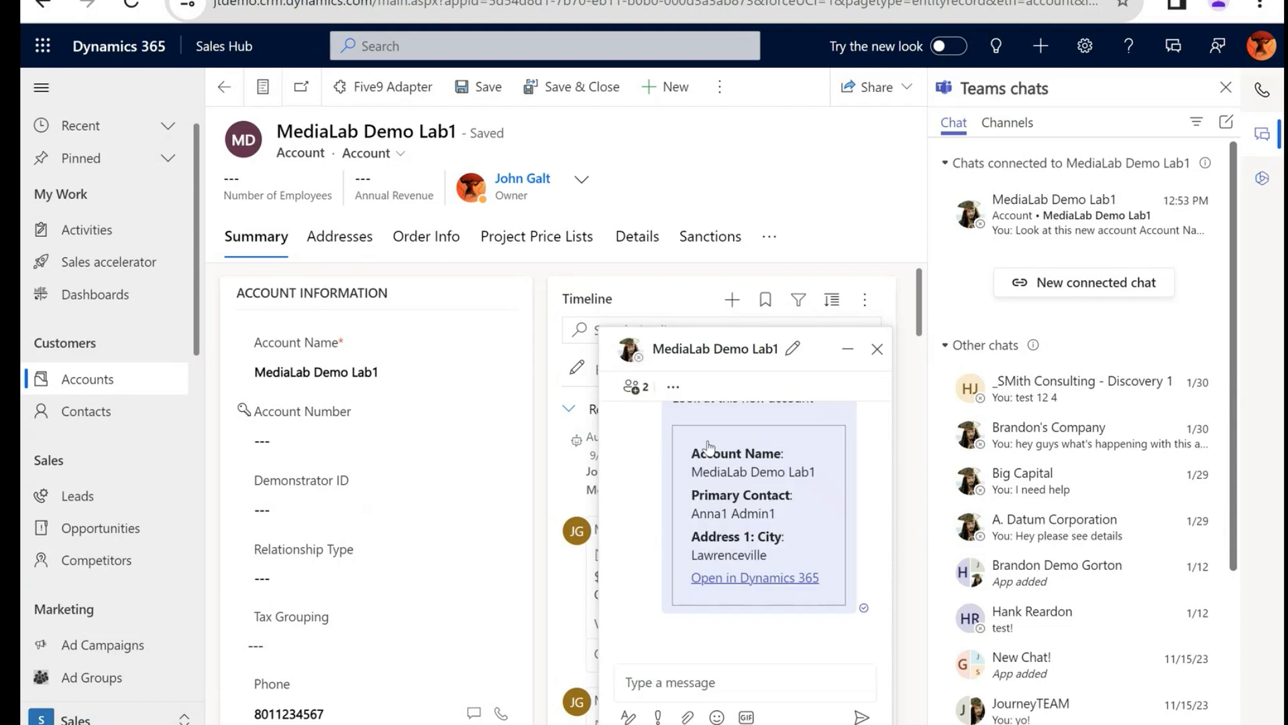
pyautogui.click(844, 351)
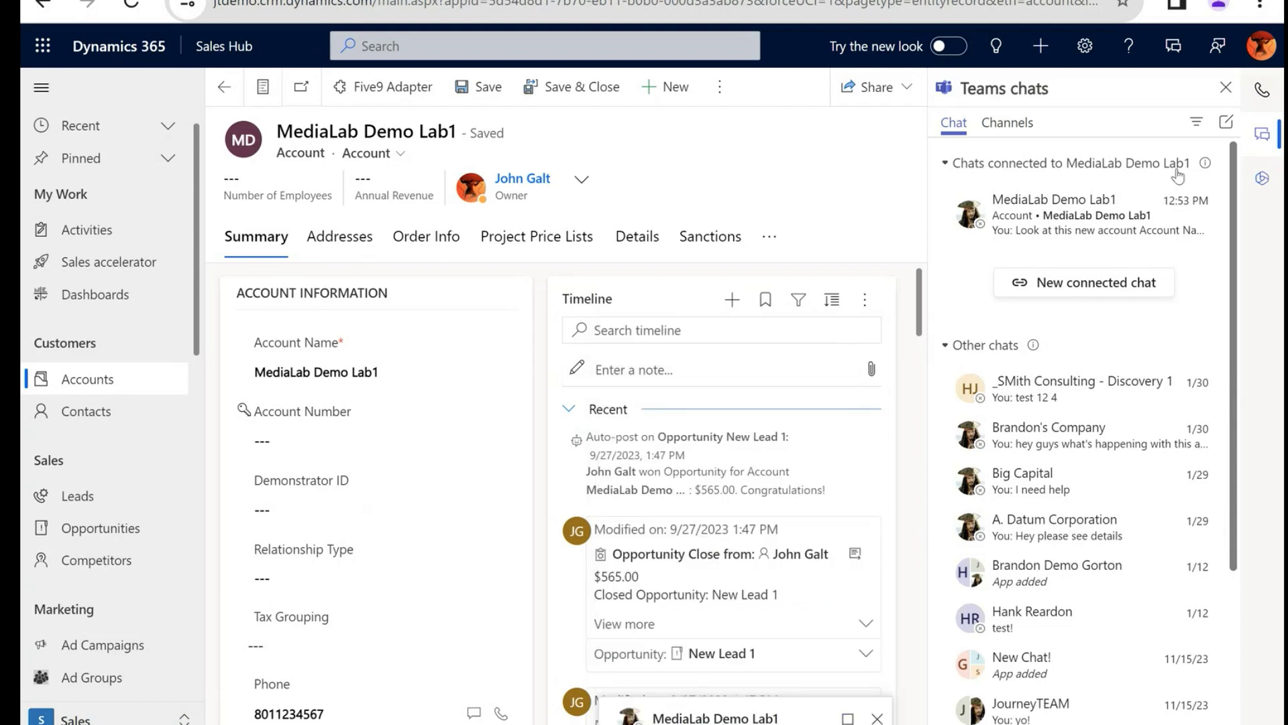
pyautogui.click(1264, 137)
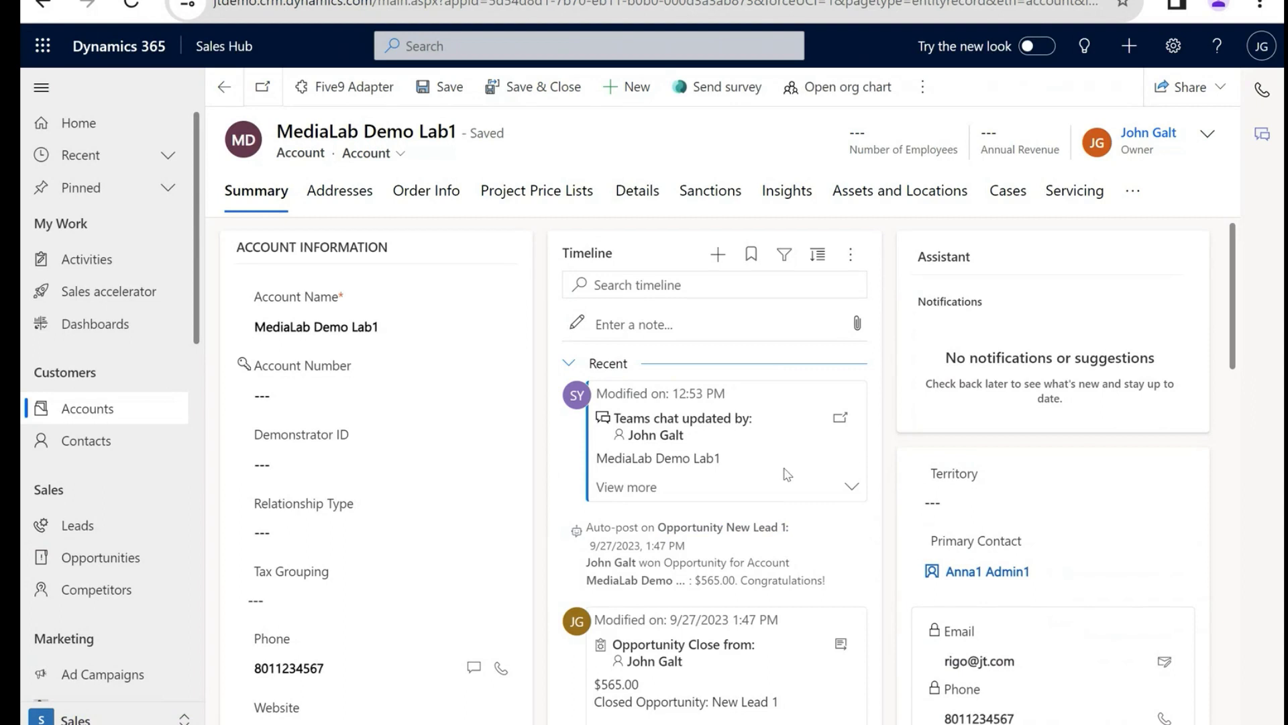
# Expand the Teams chat timeline entry showing it connected on 1/31/2024 at 12:53 PM, dismissing the calling popup
pyautogui.click(853, 490)
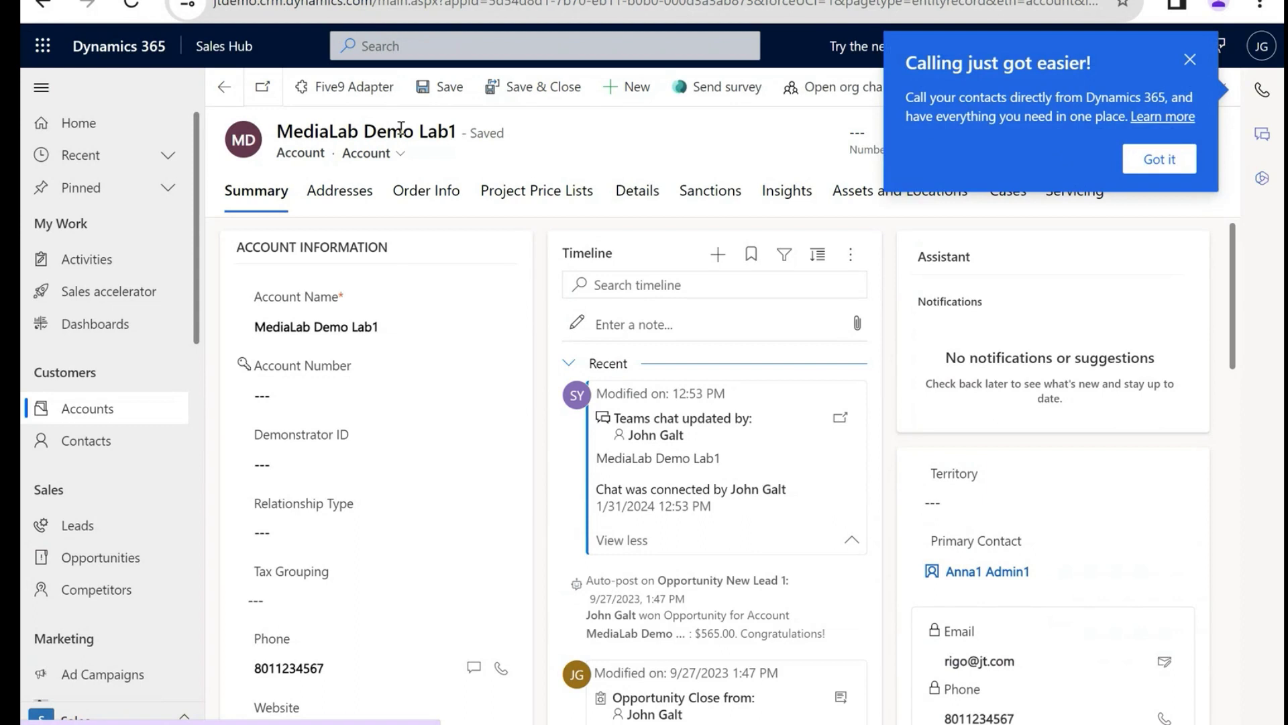
pyautogui.click(839, 419)
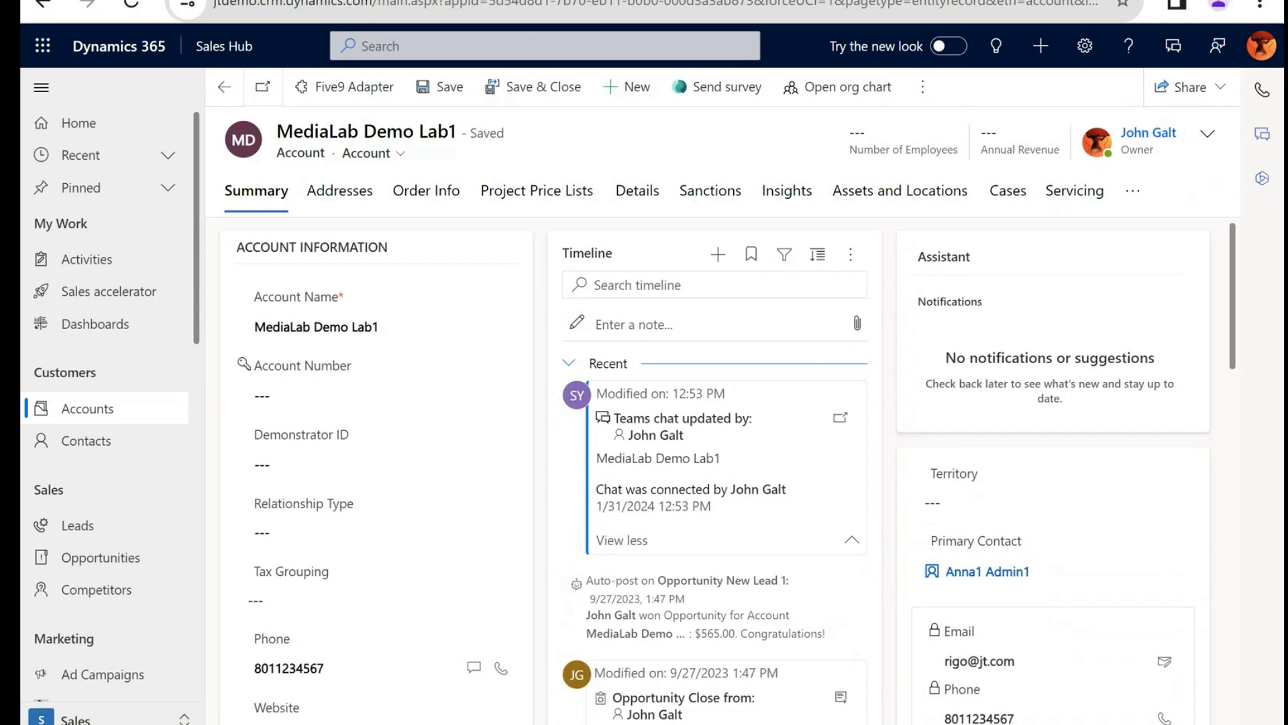
# Open the MediaLab Demo Lab1 chat and review its card with account name, primary contact and city
pyautogui.click(840, 417)
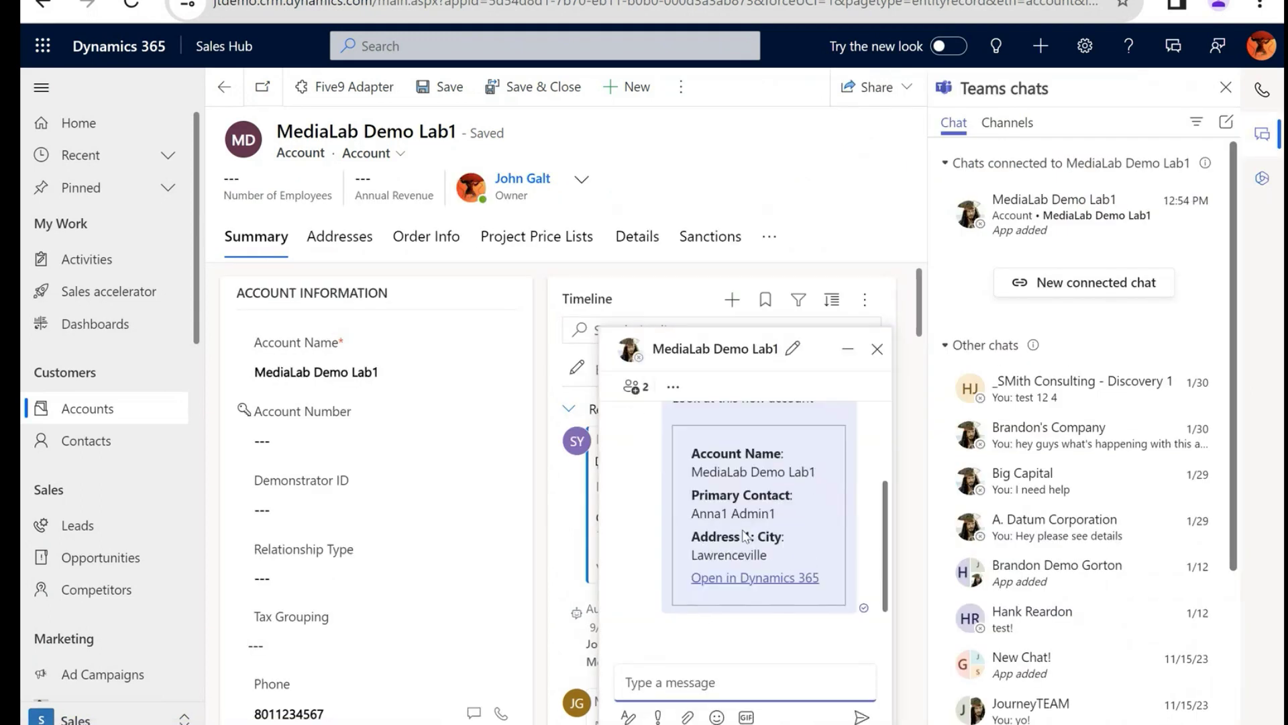
pyautogui.click(730, 536)
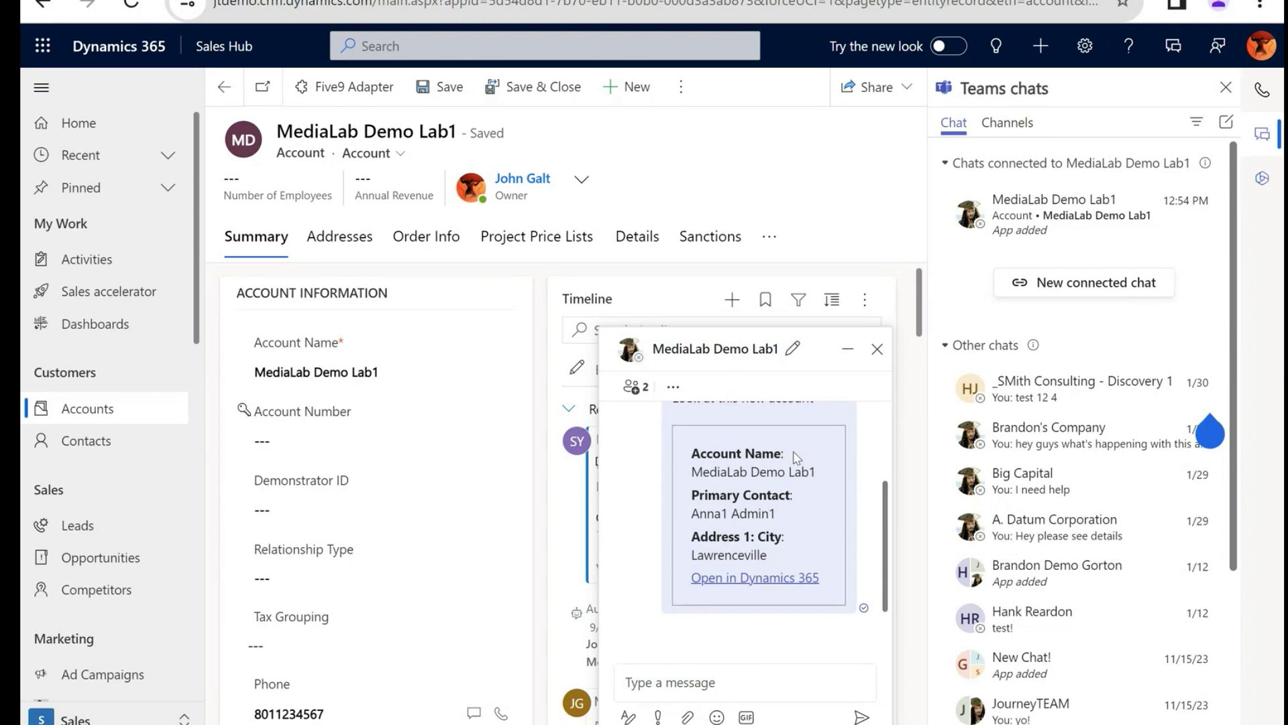
pyautogui.scroll(3, 799, 456)
pyautogui.scroll(-3, 826, 443)
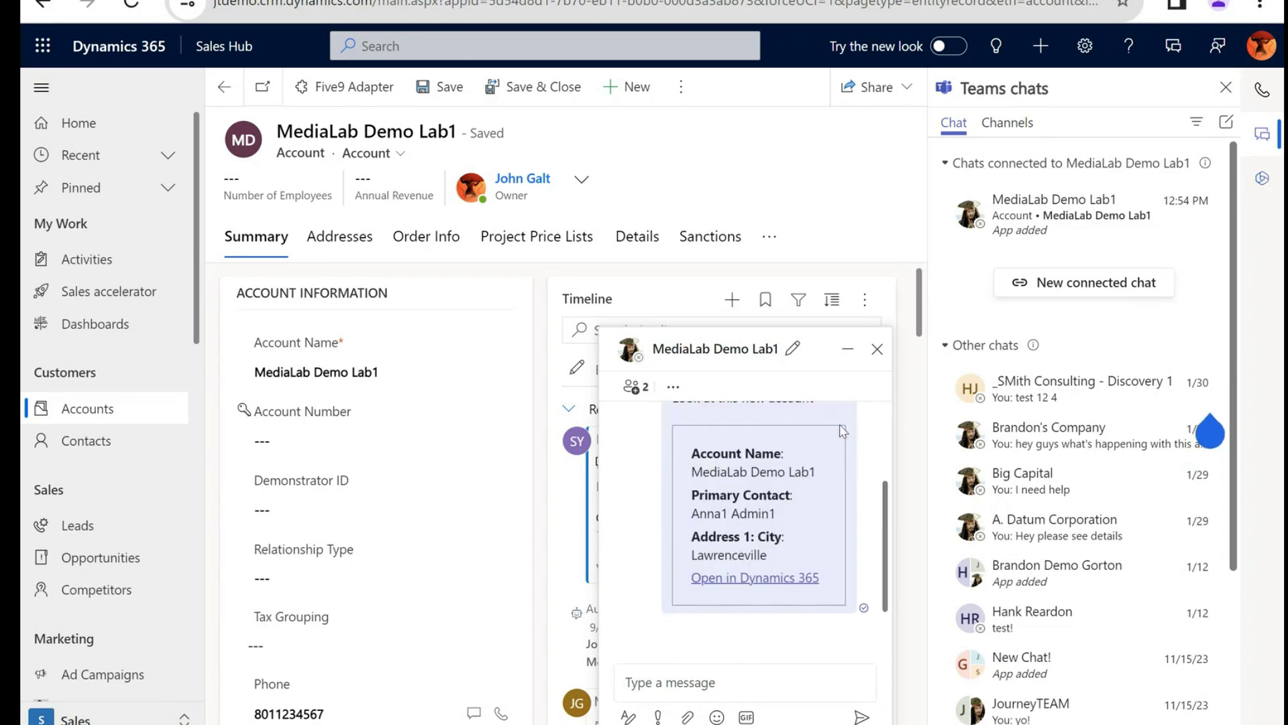